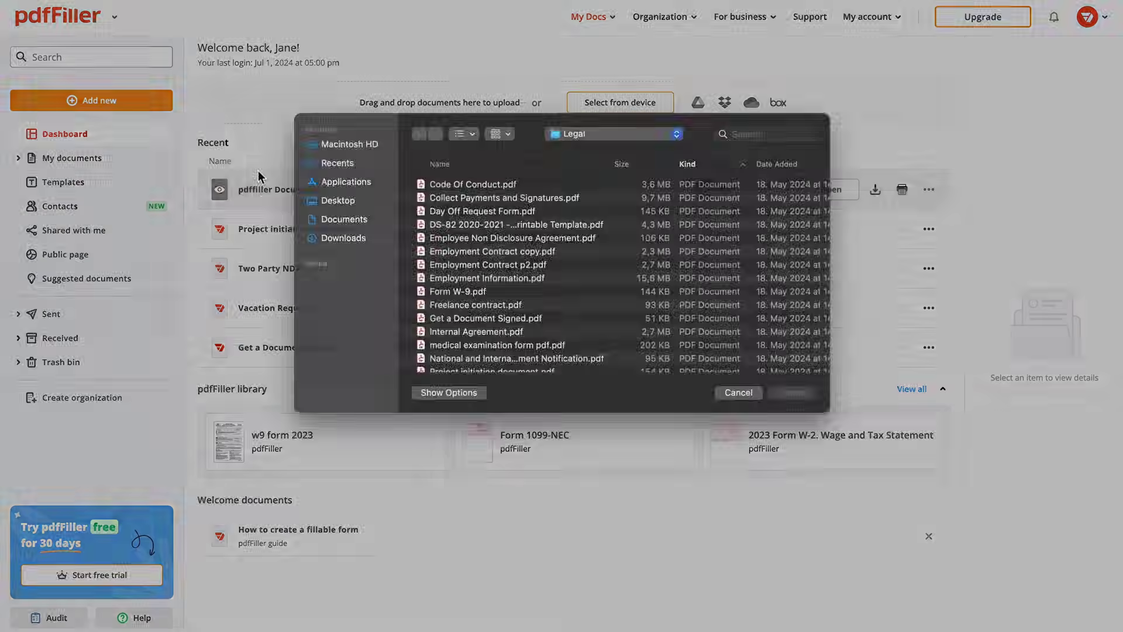
# Step: Upload Sample Freelance contract.pdf from the Legal folder
pyautogui.scroll(-5, 495, 318)
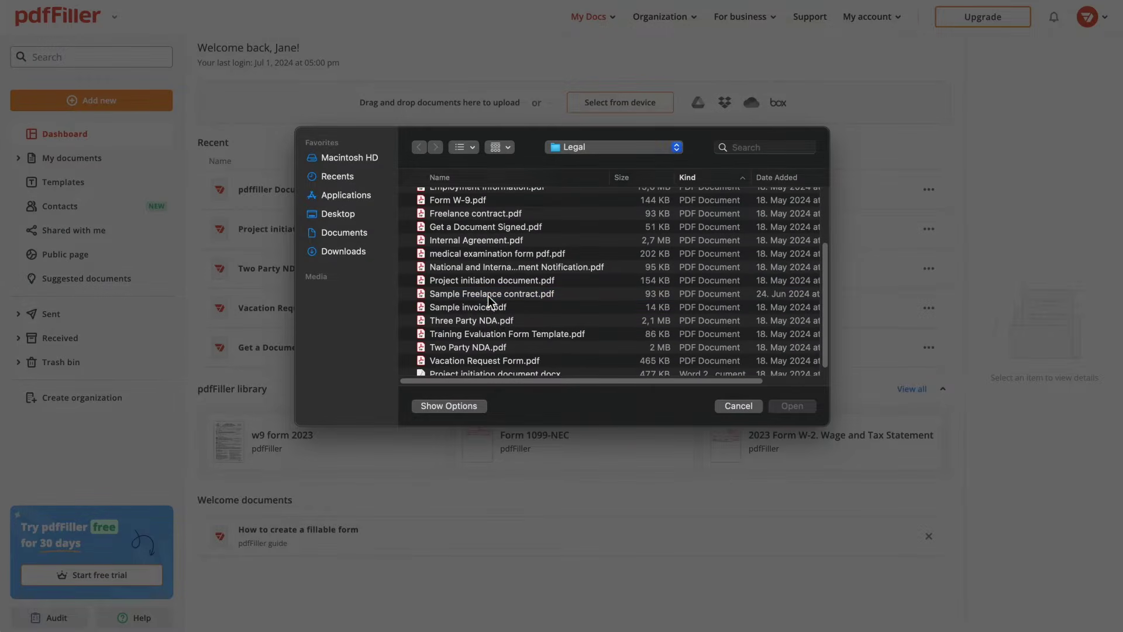
pyautogui.click(488, 296)
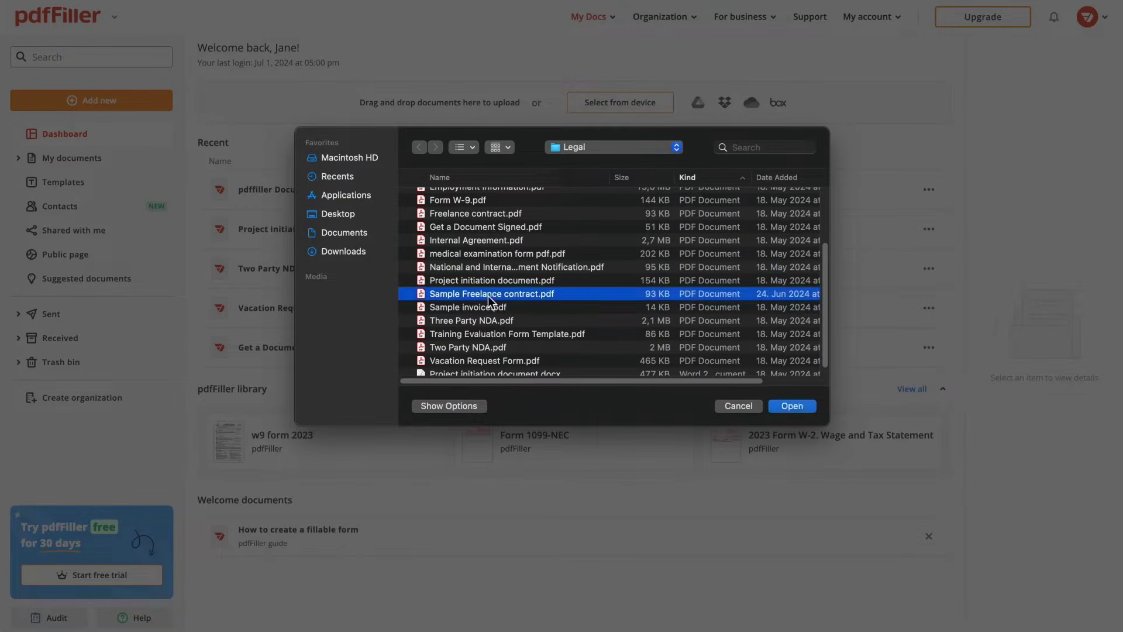
pyautogui.click(793, 406)
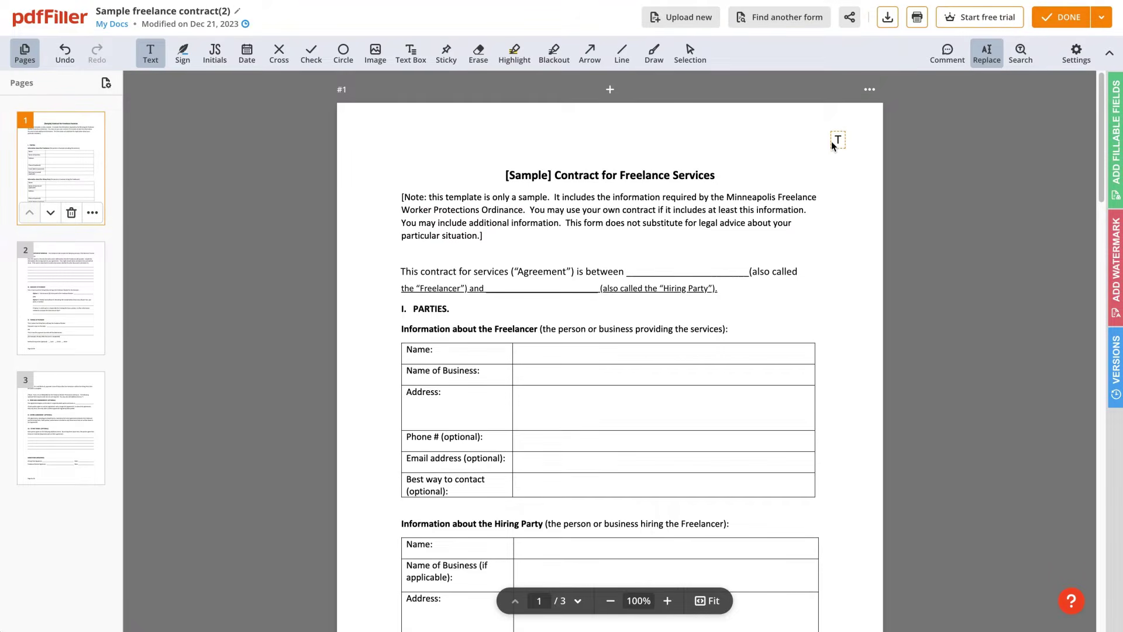
# Step: Erase the word "[Sample]" from the contract title on page 1
pyautogui.click(479, 52)
pyautogui.moveTo(499, 167); pyautogui.dragTo(553, 185)
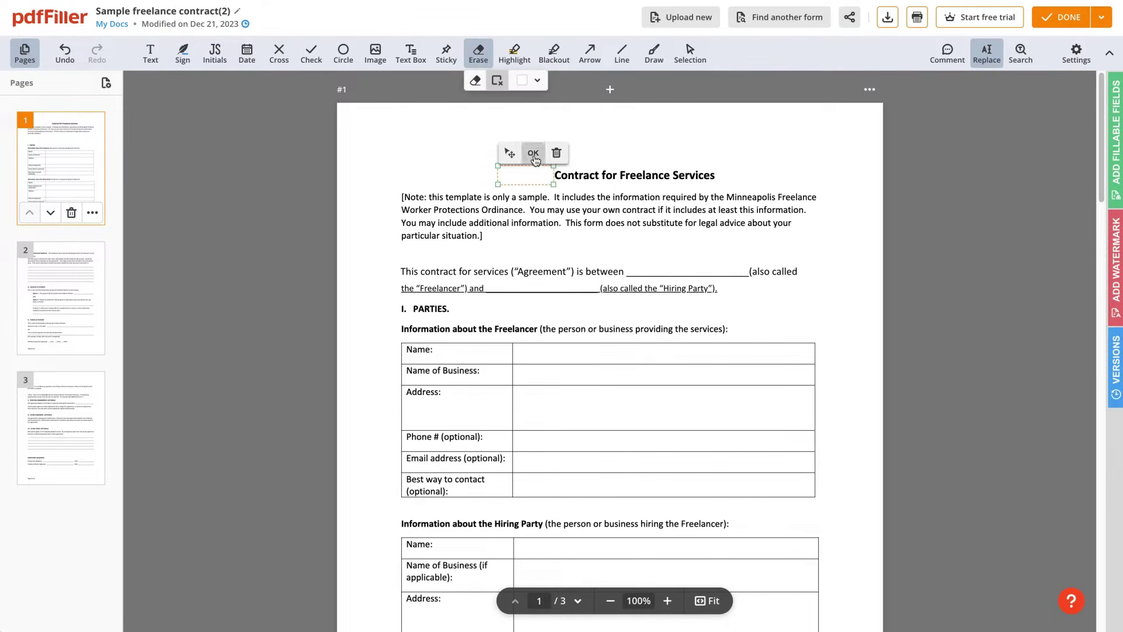
pyautogui.click(533, 154)
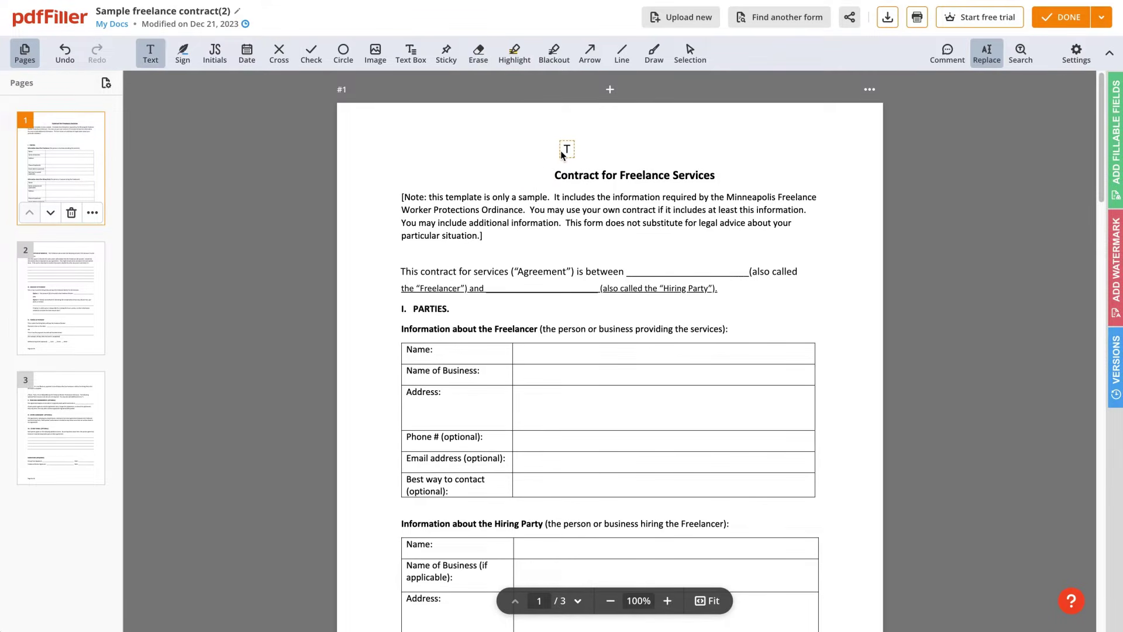
# Step: Replace the blank after "is between" in the agreement's opening line with the freelancer's full name
pyautogui.click(751, 276)
pyautogui.moveTo(744, 272); pyautogui.dragTo(627, 271)
pyautogui.press('BackSpace')
pyautogui.write('Jane Austin')
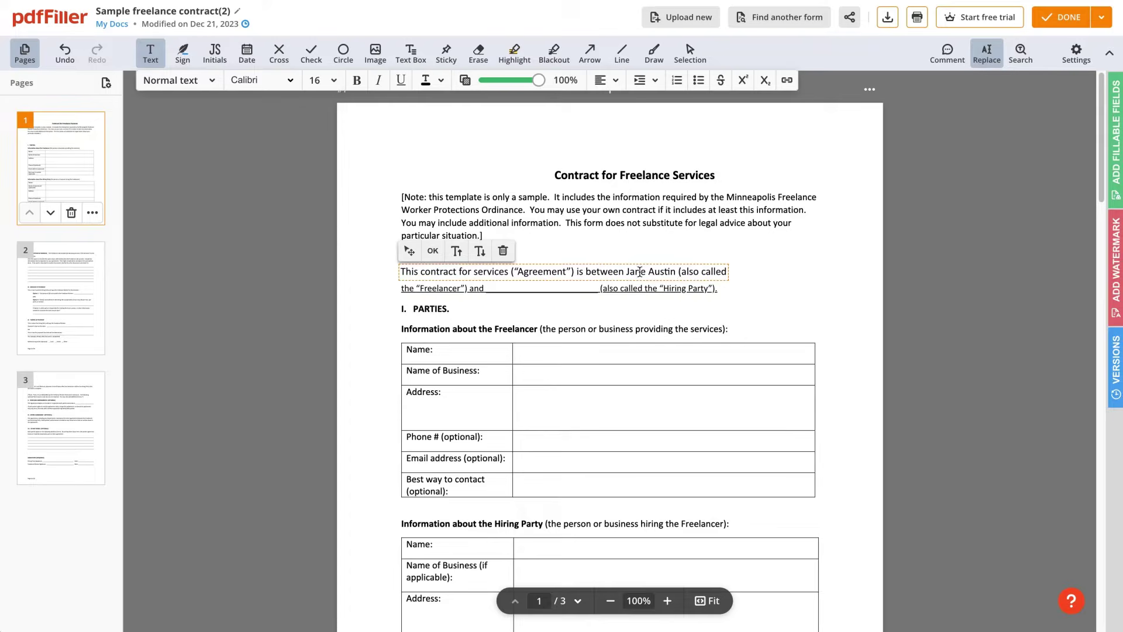
pyautogui.click(822, 260)
# Step: Insert the pdfFiller logo image in the upper-right corner of page 1, above the contract title
pyautogui.click(375, 51)
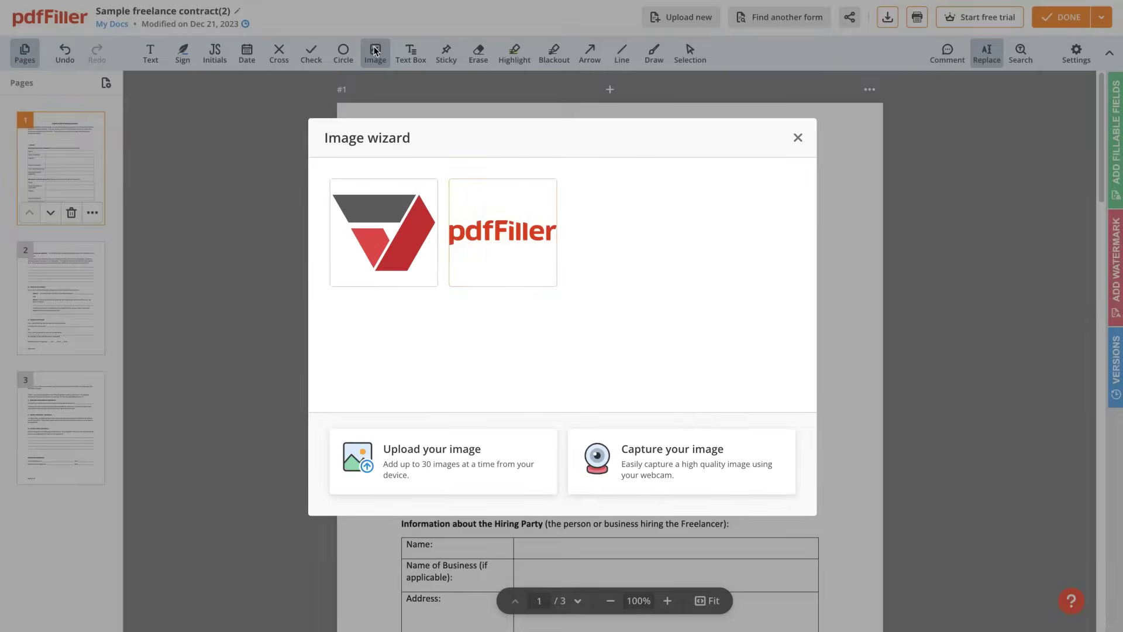
pyautogui.click(503, 231)
pyautogui.click(706, 165)
pyautogui.moveTo(706, 158); pyautogui.dragTo(781, 112)
pyautogui.click(799, 111)
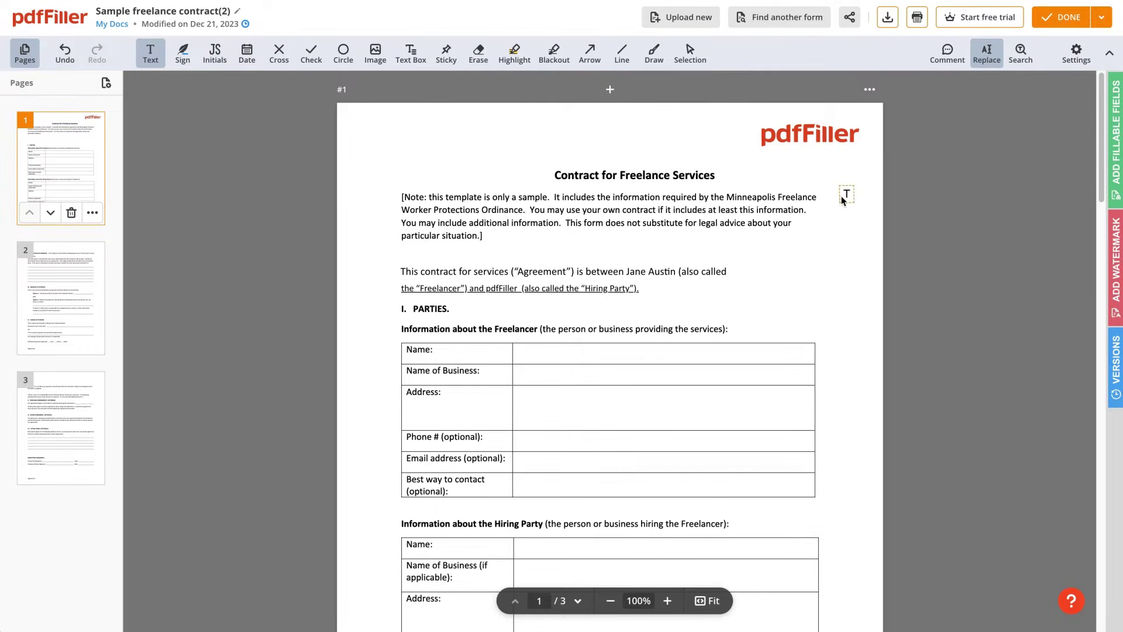
# Step: Add fillable signature fields on the Hiring Party and Freelance Worker signature lines on page 3
pyautogui.click(1113, 155)
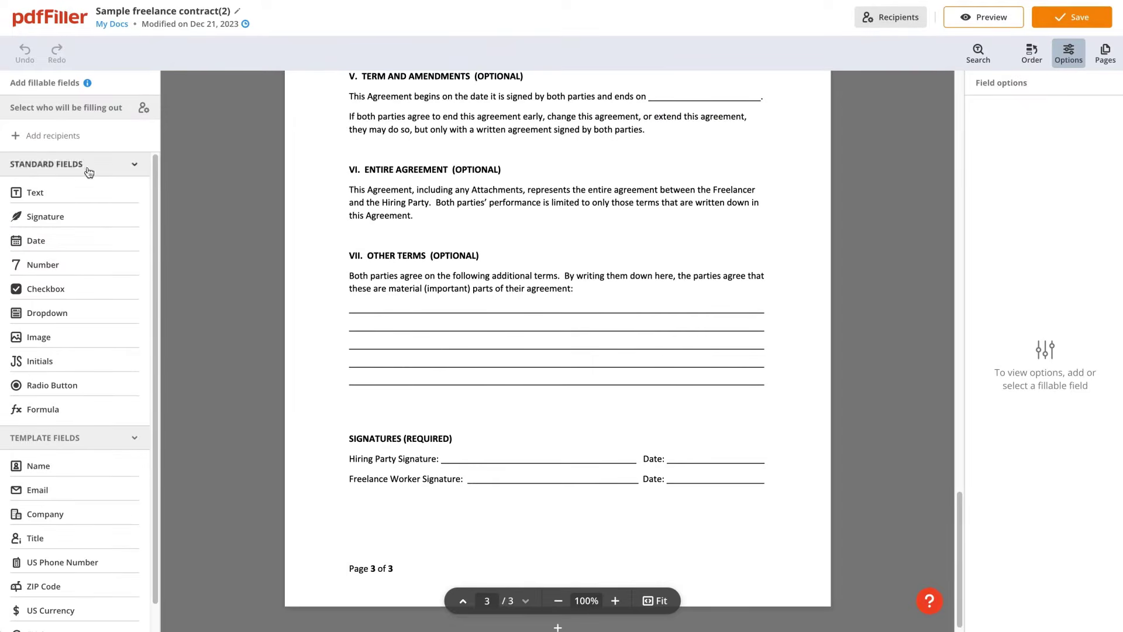
pyautogui.moveTo(55, 214); pyautogui.dragTo(507, 454)
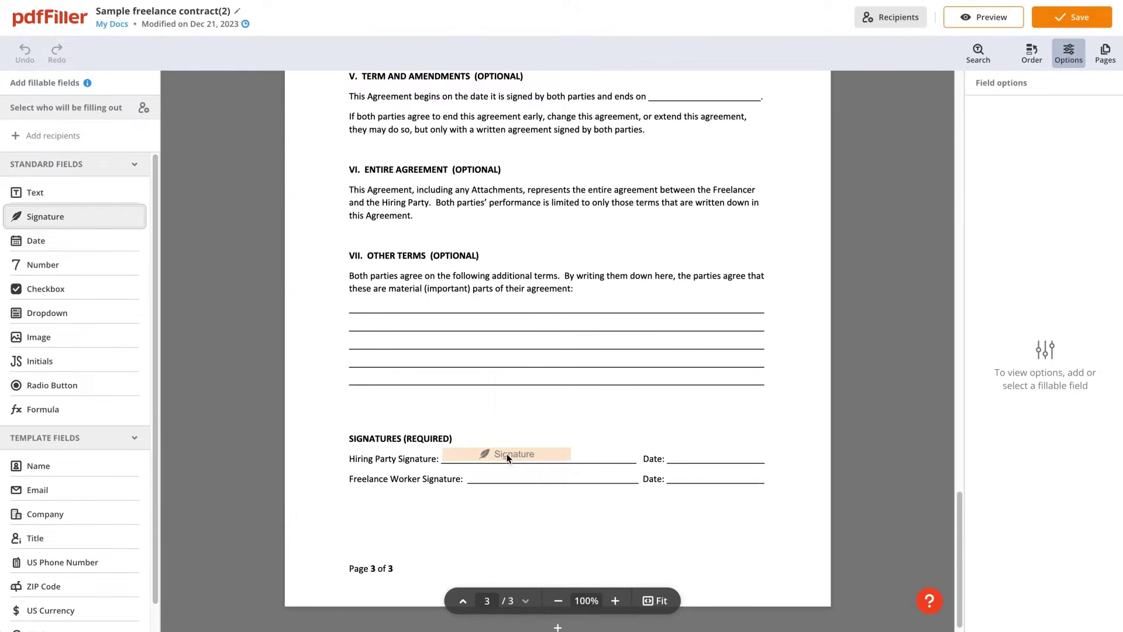
pyautogui.click(515, 454)
pyautogui.click(540, 475)
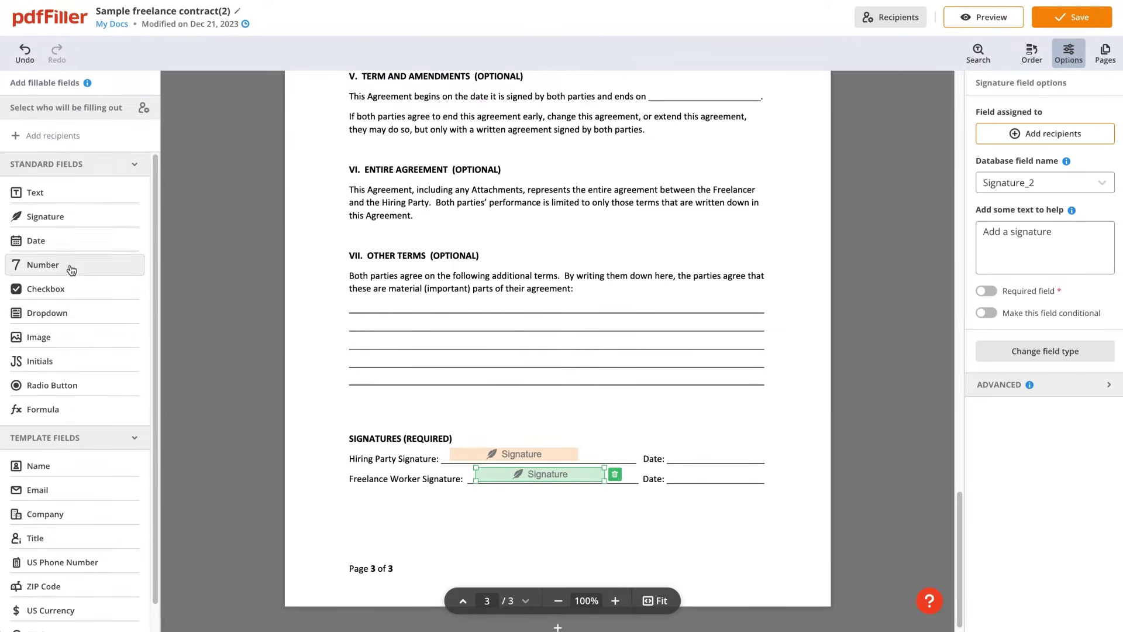
# Step: Add fillable date fields on the two Date lines beside the signatures and save the fillable fields
pyautogui.moveTo(64, 243); pyautogui.dragTo(718, 456)
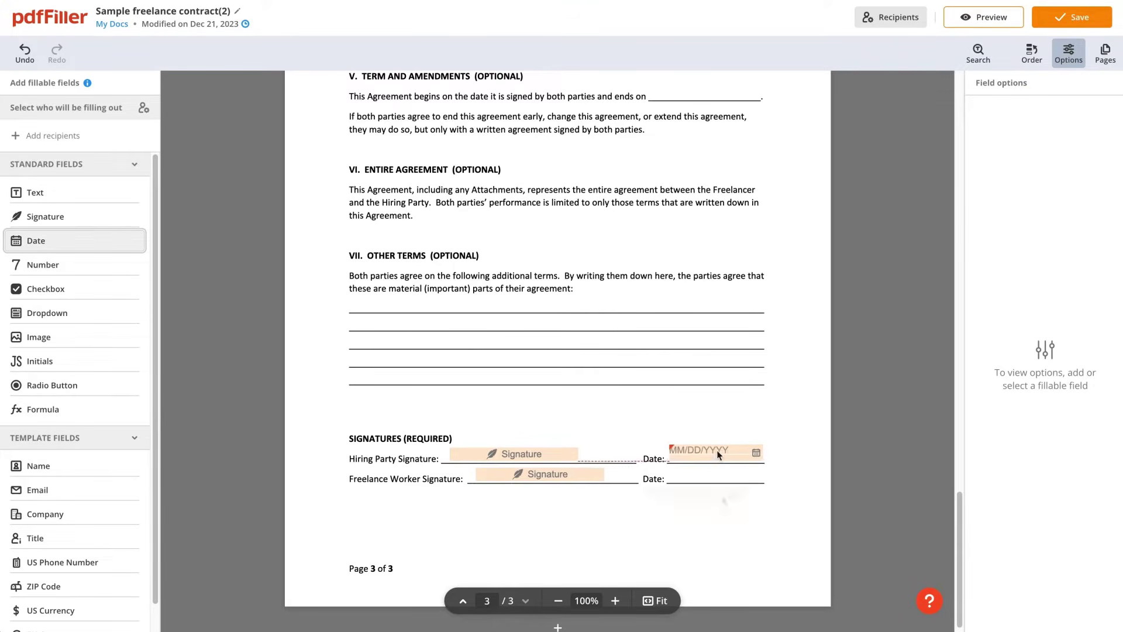
pyautogui.click(714, 476)
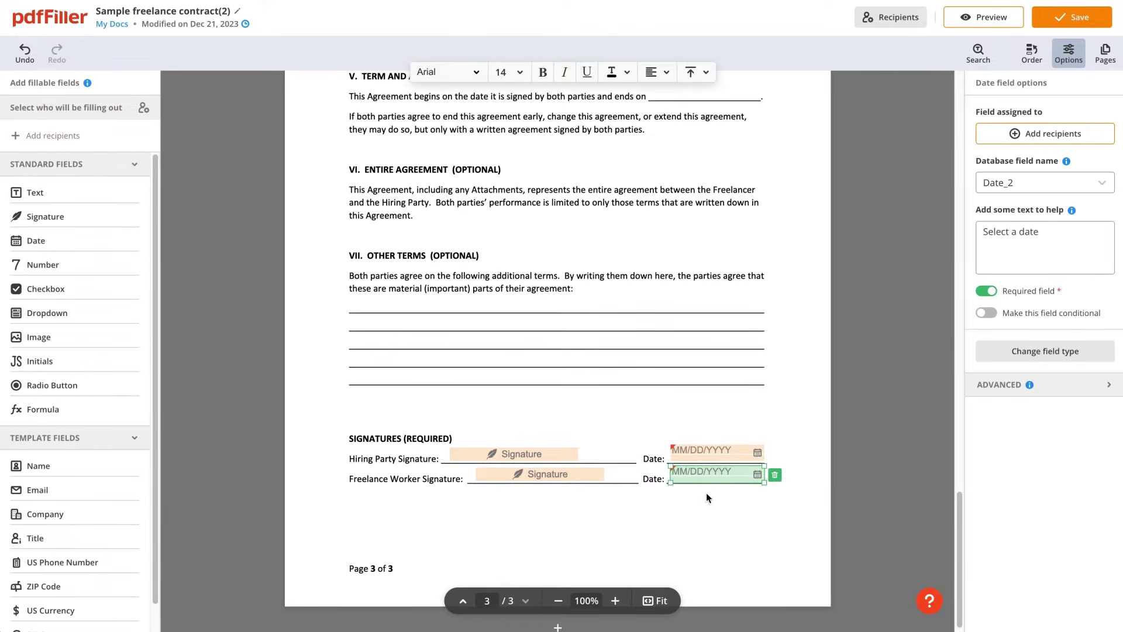
pyautogui.click(847, 498)
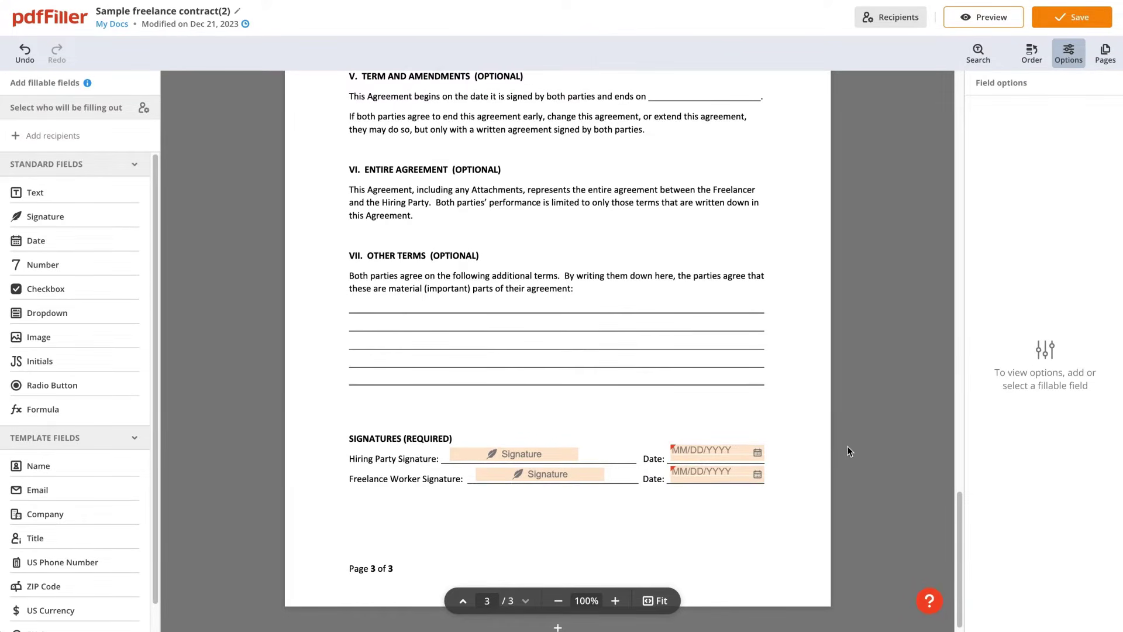
pyautogui.click(1048, 22)
# Step: Sign the Freelance Worker field with the signer's full name as a typed signature in the third style, and date it 12/21/2023
pyautogui.click(634, 415)
pyautogui.write('Jane Aus')
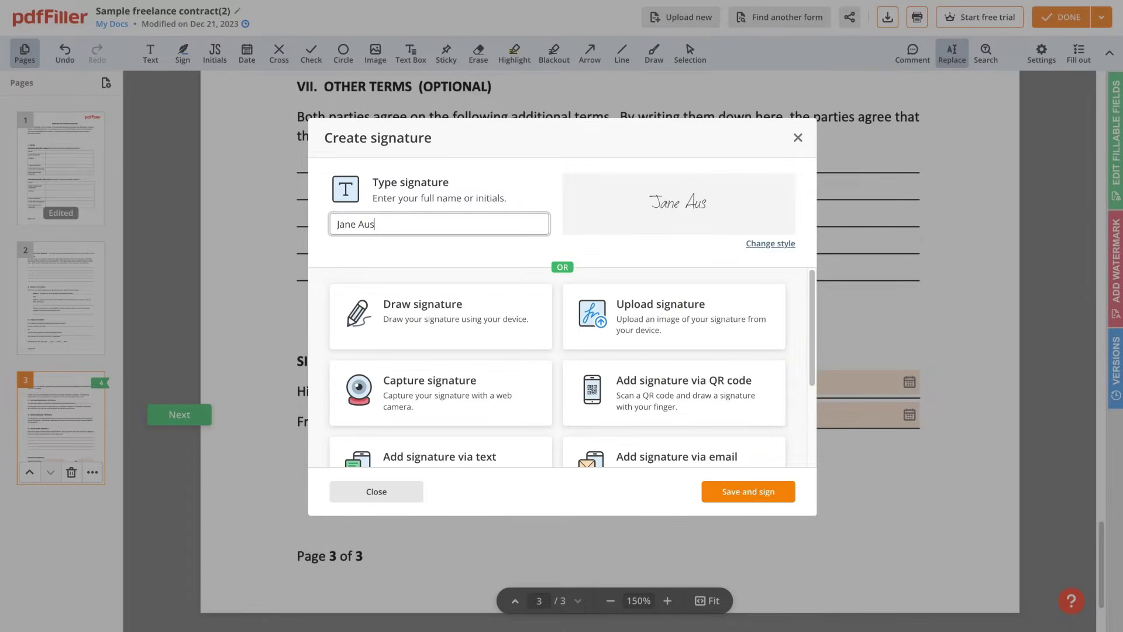
pyautogui.write('tin')
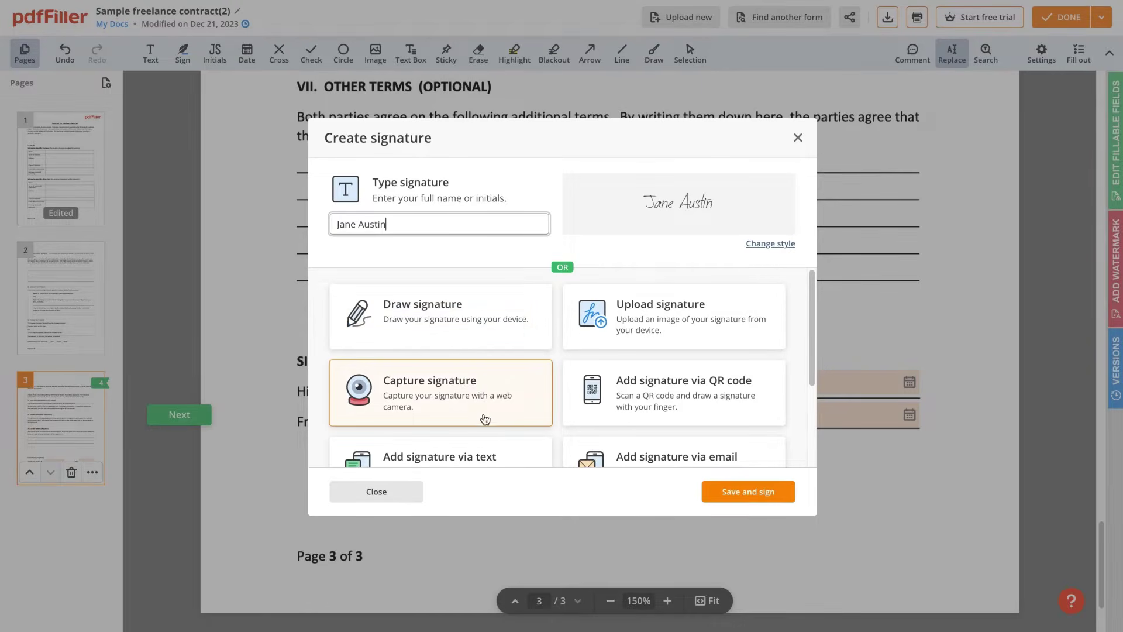
pyautogui.scroll(-1, 483, 450)
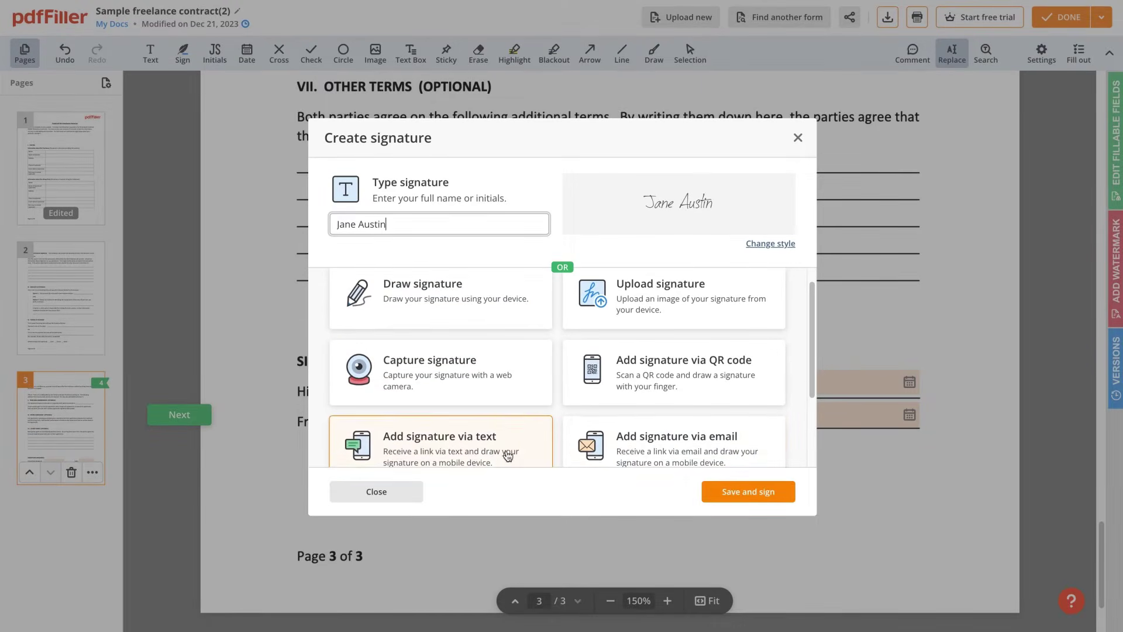
pyautogui.click(764, 244)
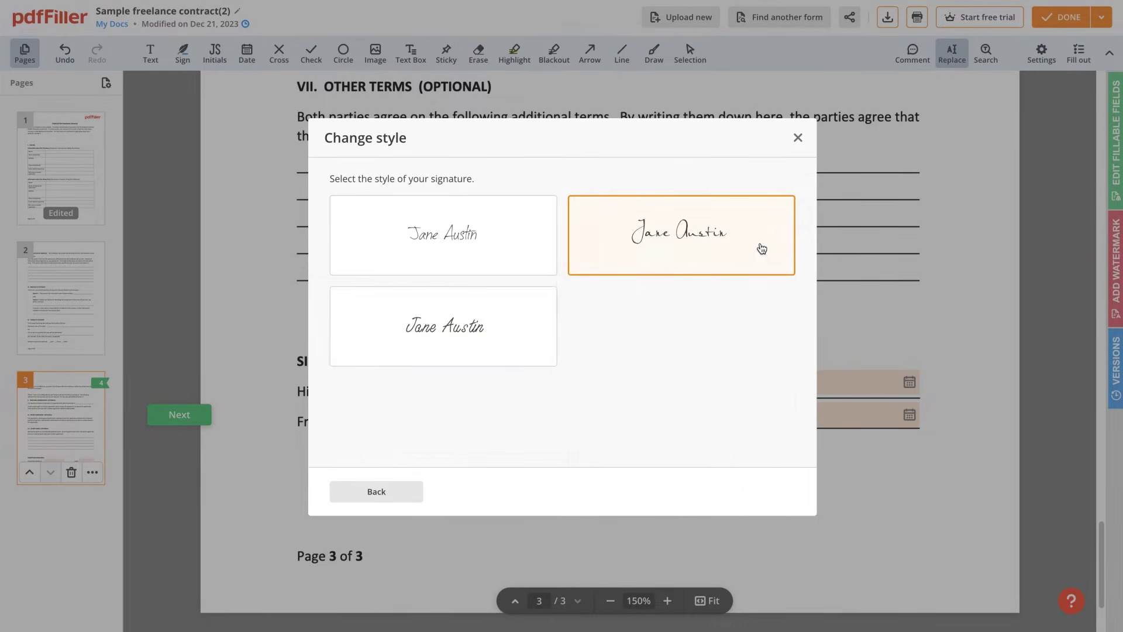
pyautogui.click(532, 321)
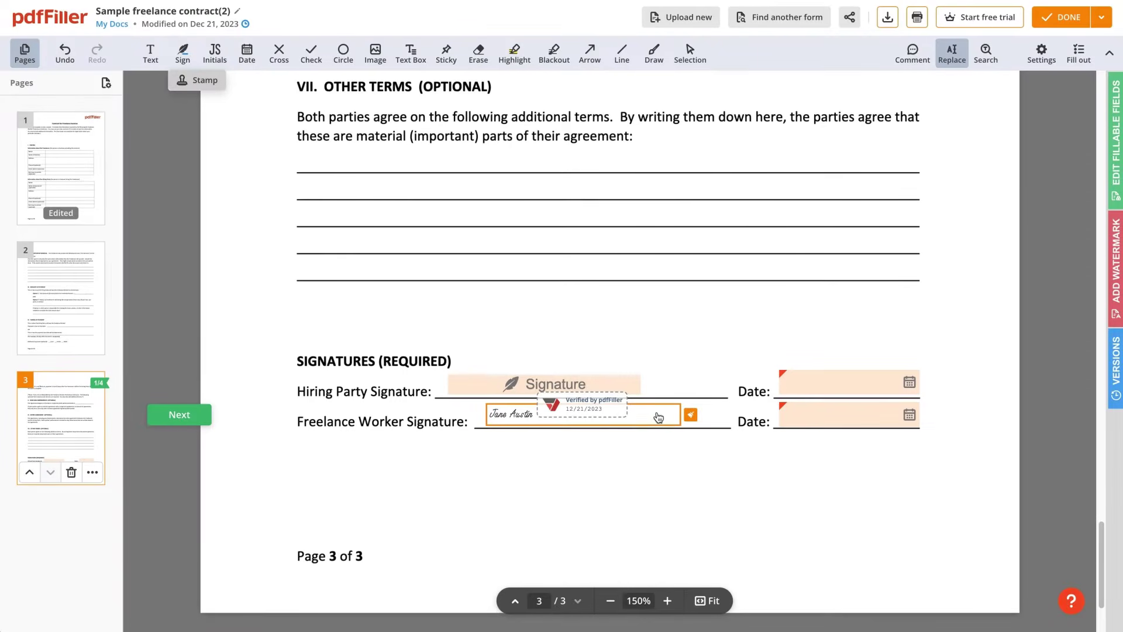
pyautogui.click(845, 412)
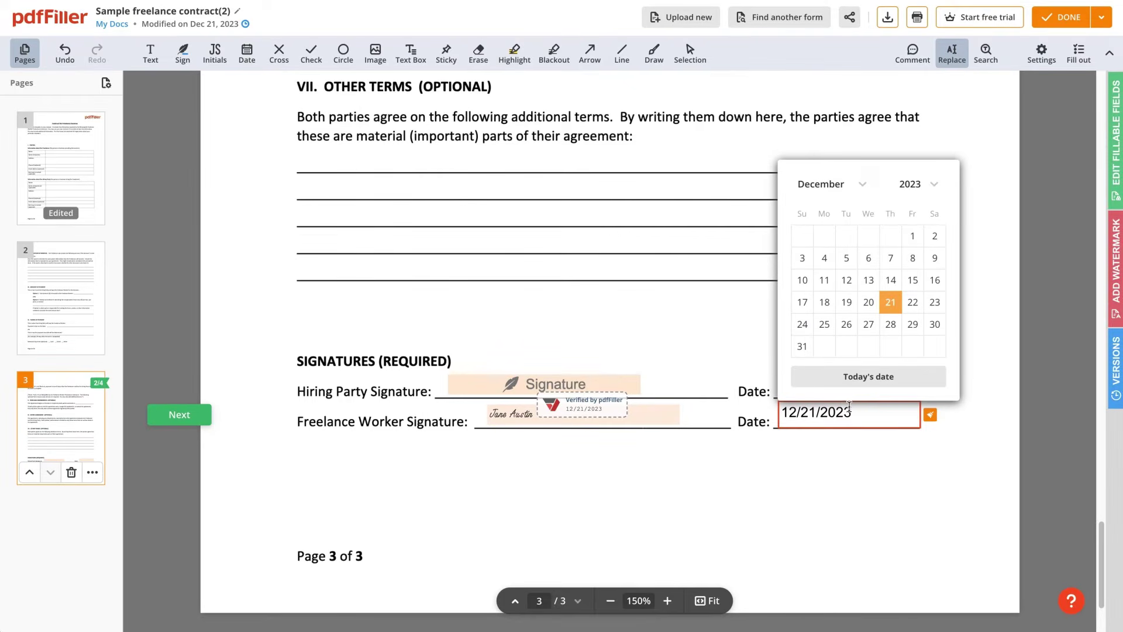
pyautogui.click(1045, 412)
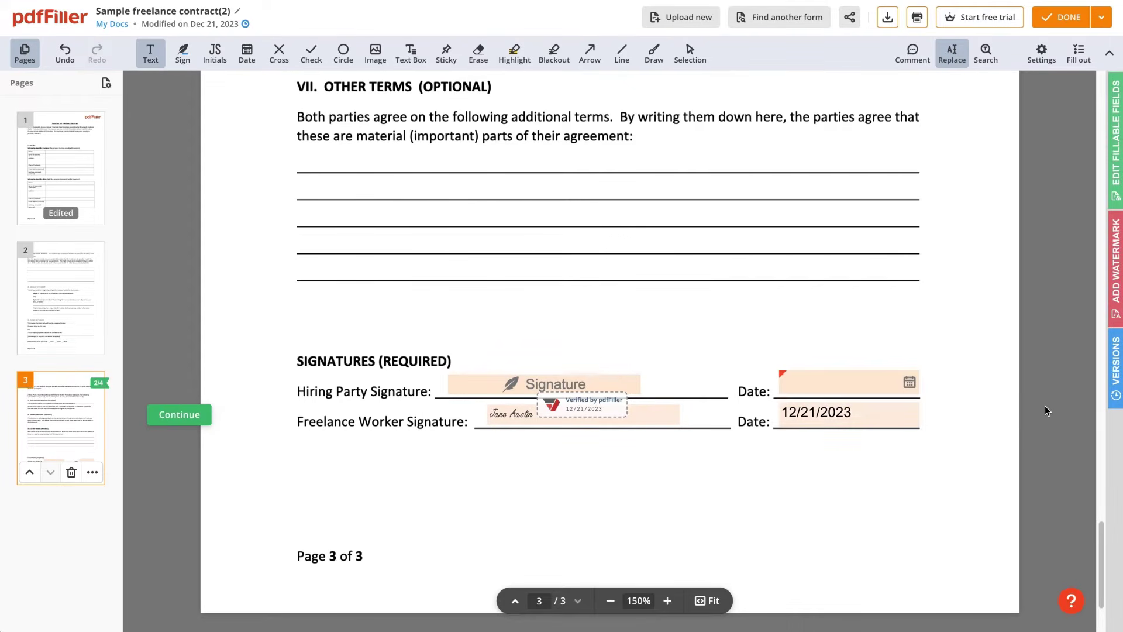
# Step: Set up sharing of the contract by email, adding the suggested recipient with Can Edit access
pyautogui.click(1110, 17)
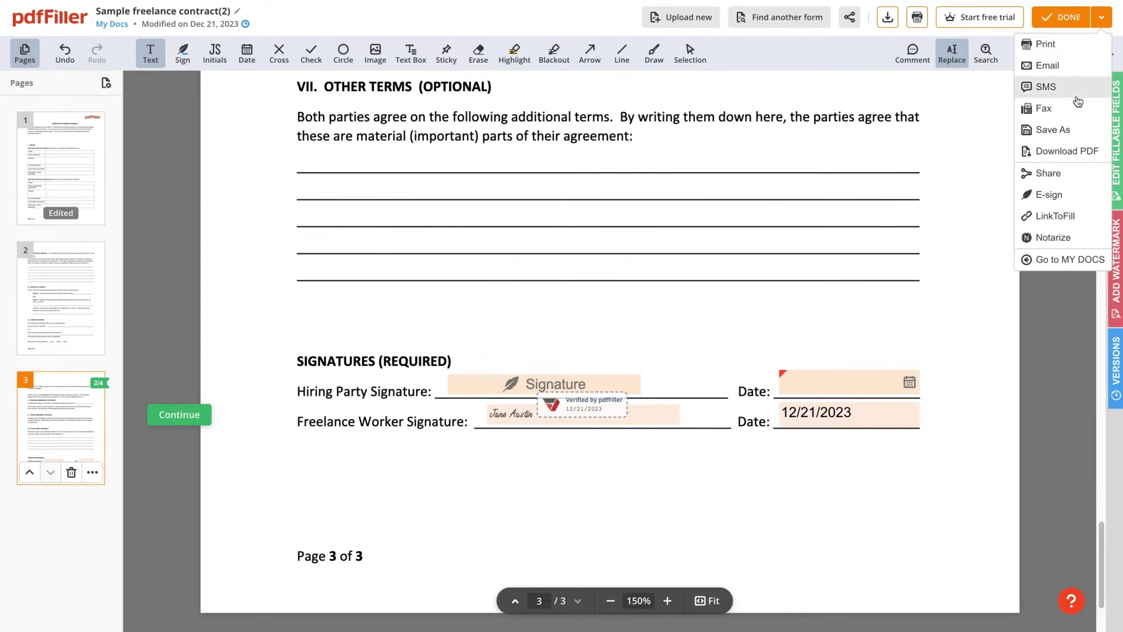
pyautogui.click(1061, 172)
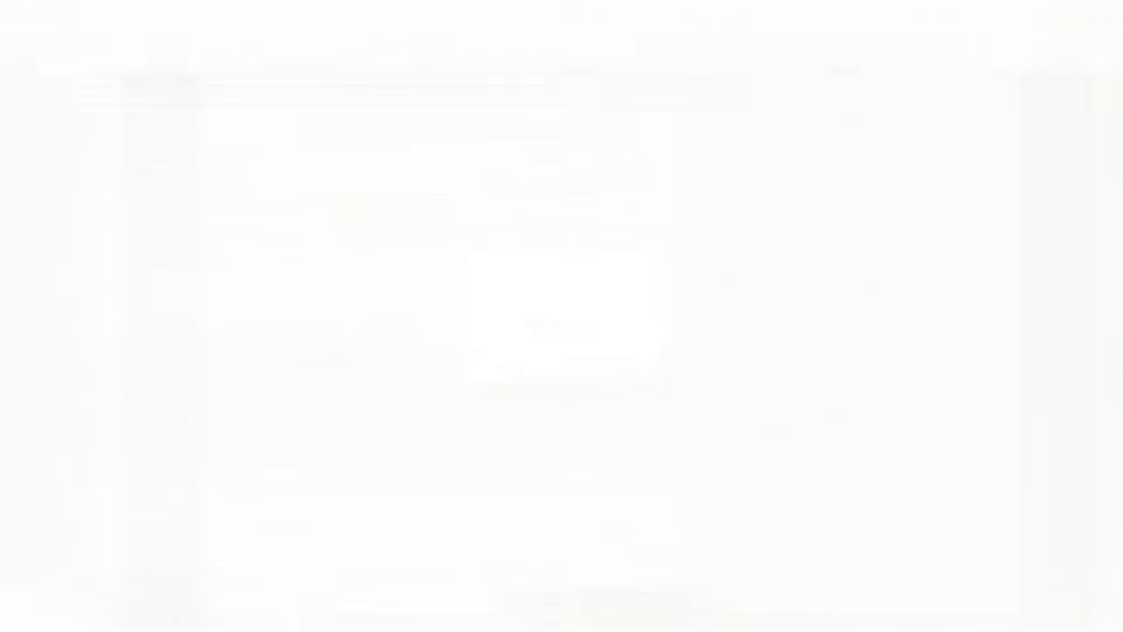
pyautogui.click(274, 384)
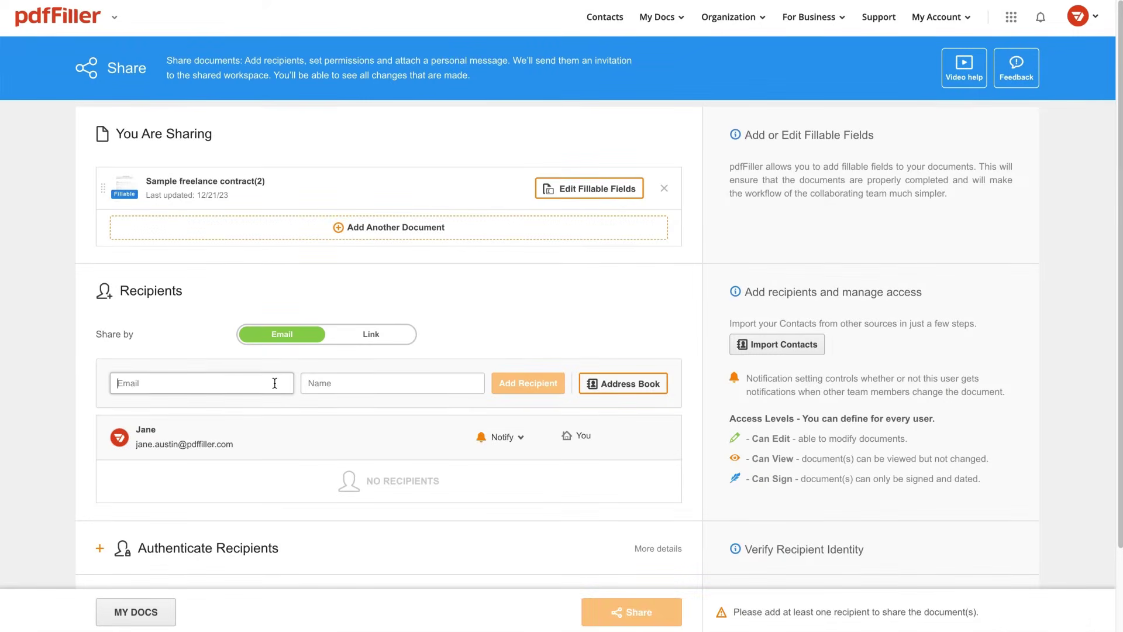
pyautogui.write('adam')
pyautogui.click(184, 406)
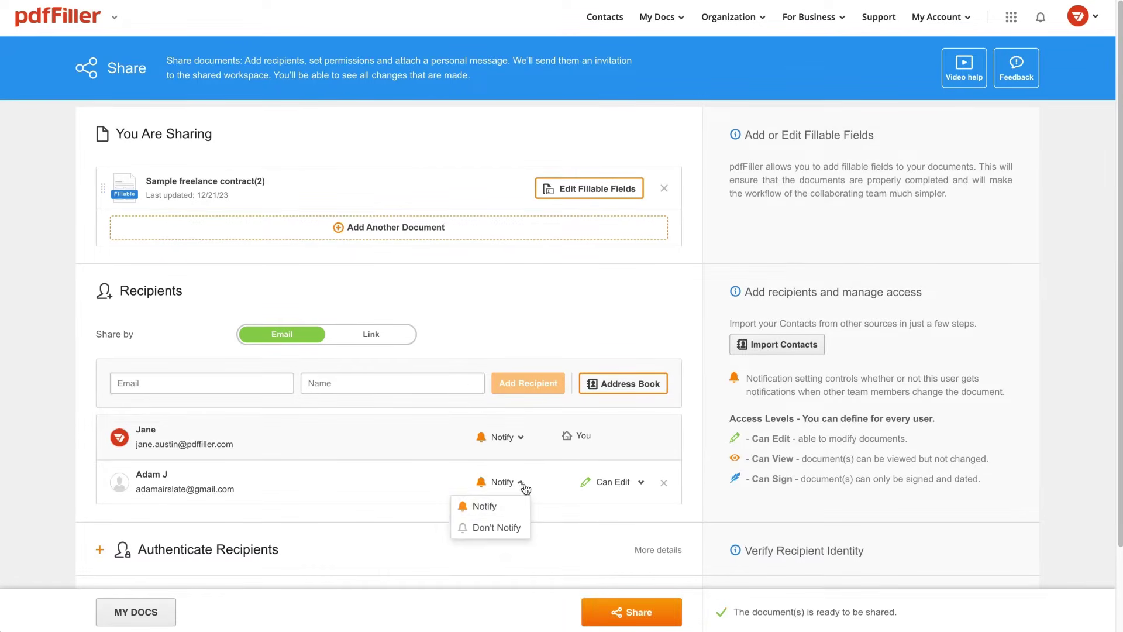
pyautogui.click(603, 483)
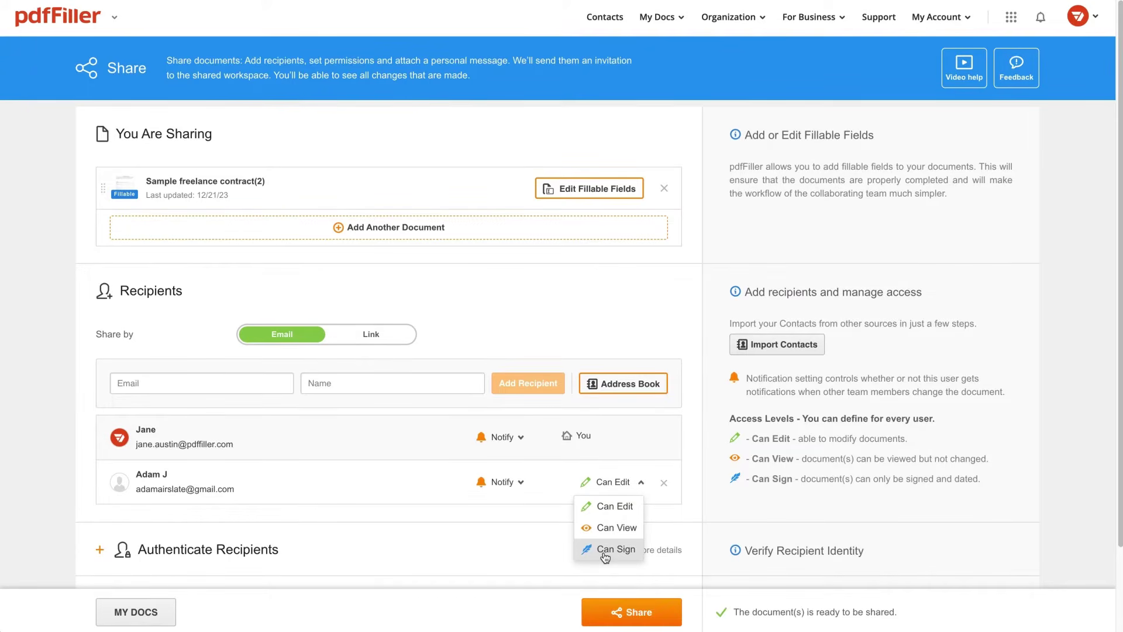
pyautogui.click(607, 508)
# Step: Examine the authentication methods offered for verifying recipients
pyautogui.scroll(-2, 565, 503)
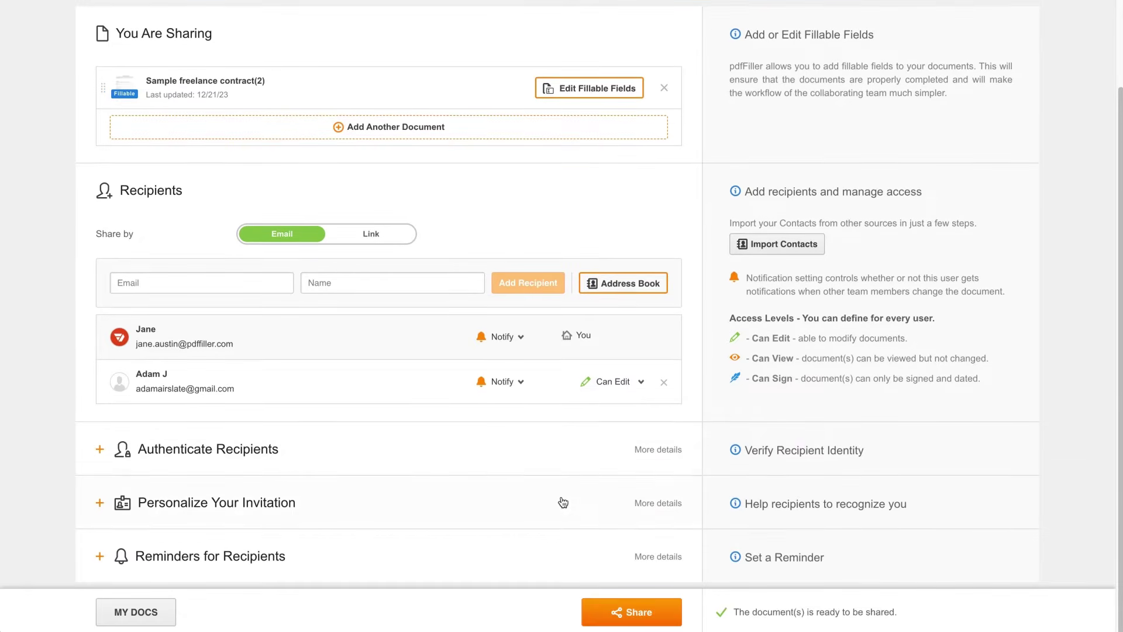
pyautogui.click(359, 459)
pyautogui.scroll(-1, 357, 458)
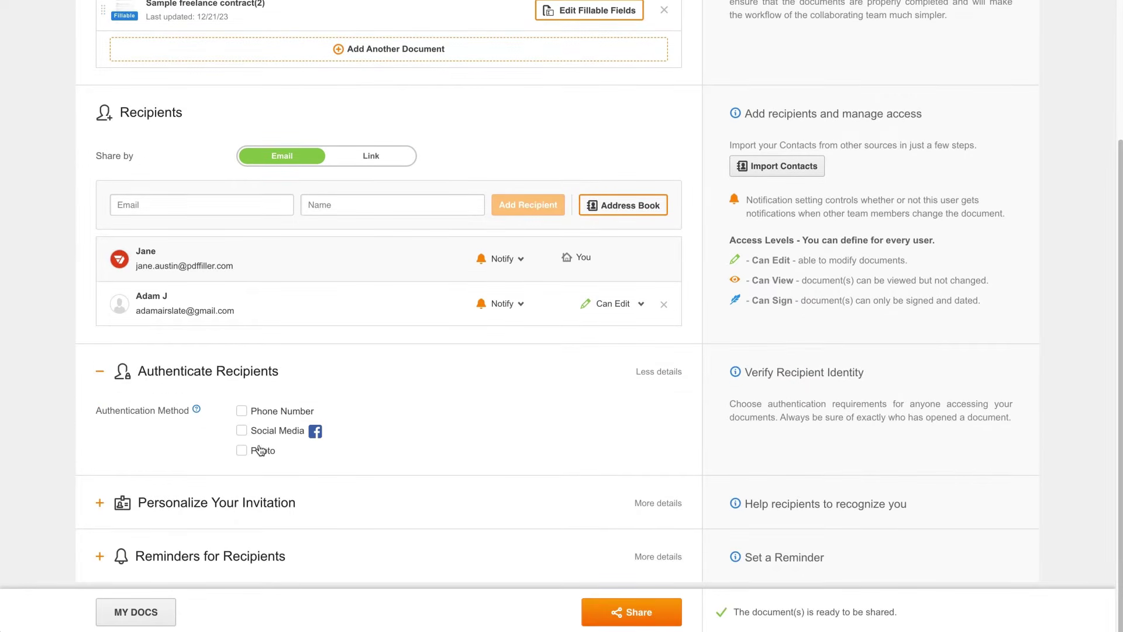
# Step: Compare the Formal and Informal templates for personalizing the invitation, and keep the Casual template
pyautogui.click(316, 497)
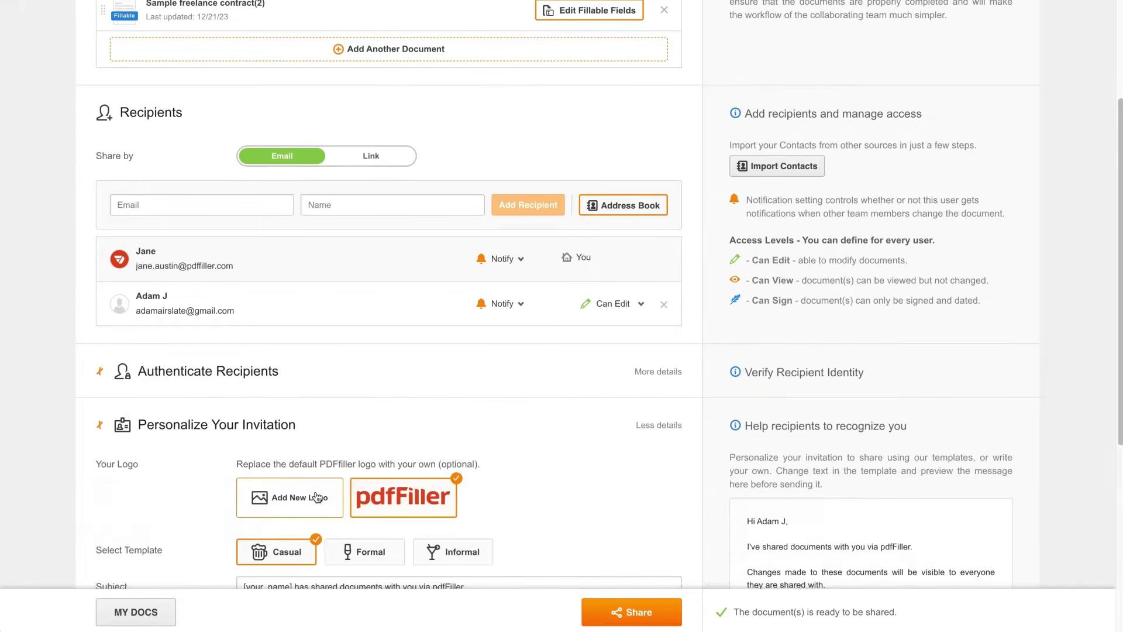
pyautogui.scroll(-5, 347, 474)
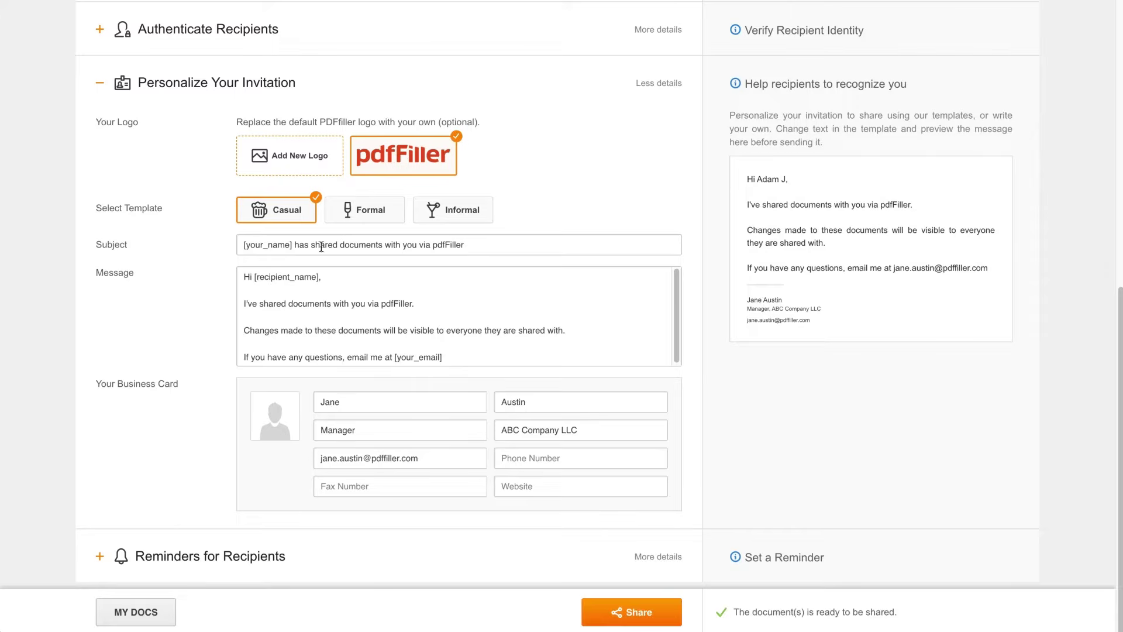
pyautogui.click(346, 221)
pyautogui.click(461, 219)
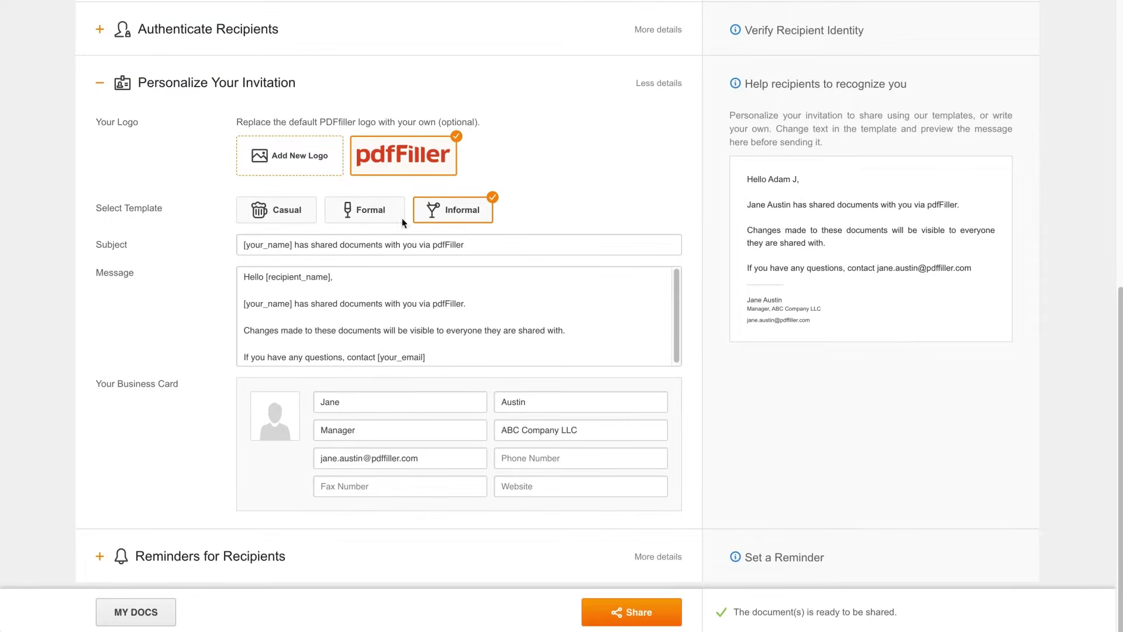
pyautogui.click(295, 227)
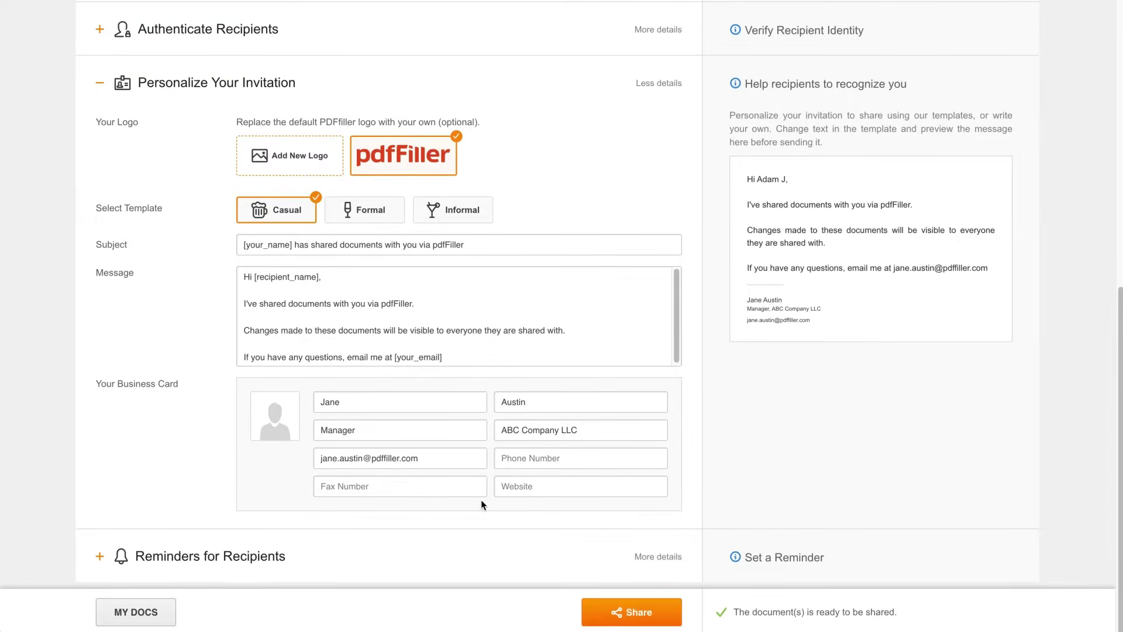
# Step: Choose the automatic and repeat reminder intervals for recipients, and share the contract
pyautogui.click(274, 556)
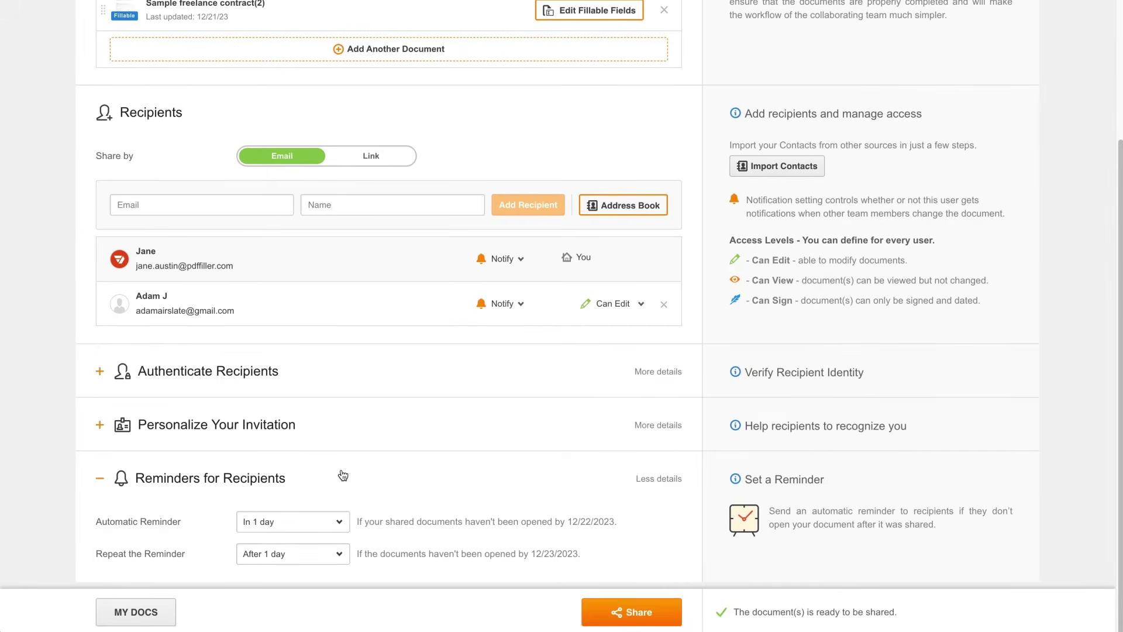
pyautogui.click(334, 522)
pyautogui.click(317, 482)
pyautogui.click(326, 555)
pyautogui.click(315, 507)
pyautogui.click(636, 612)
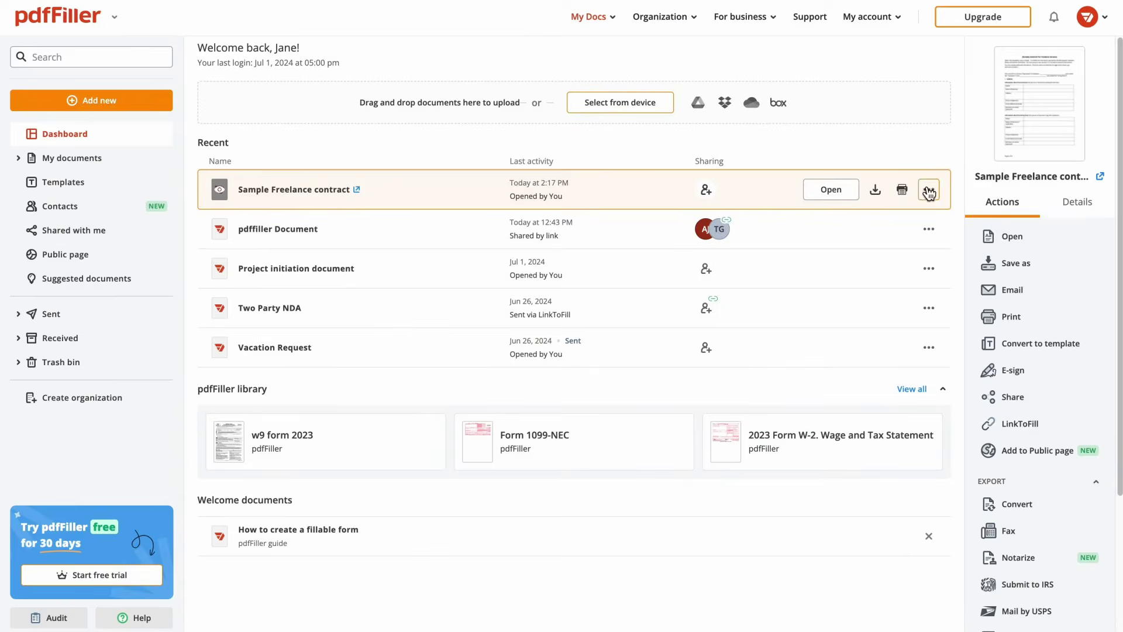
# Step: Open the Sample Freelance contract for page rearranging and rotate page 2
pyautogui.click(928, 189)
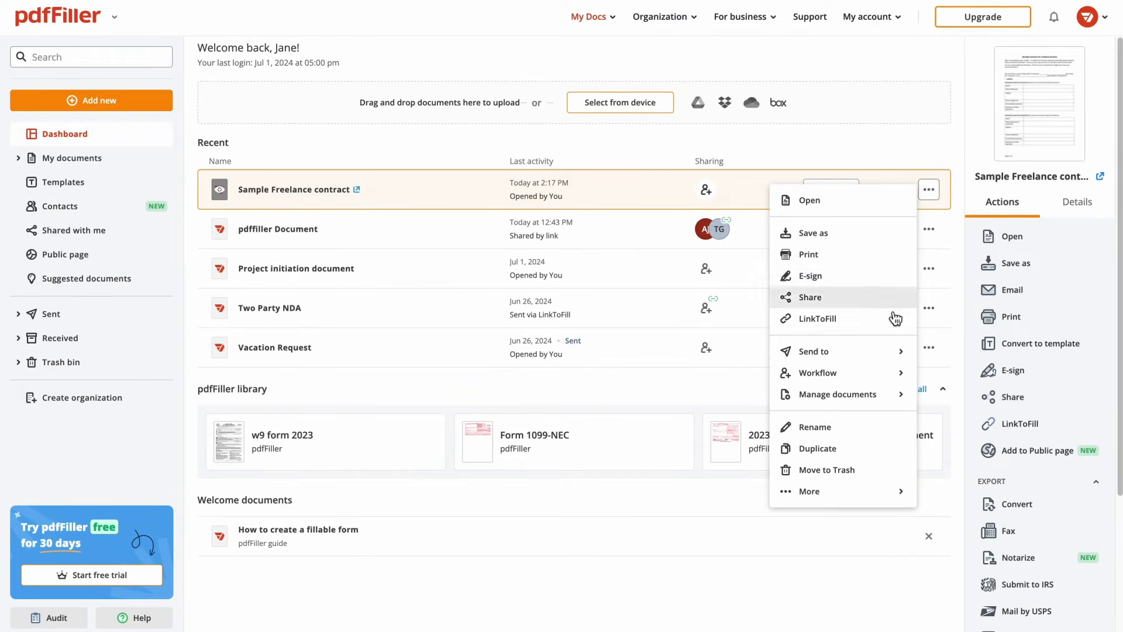
pyautogui.moveTo(892, 495)
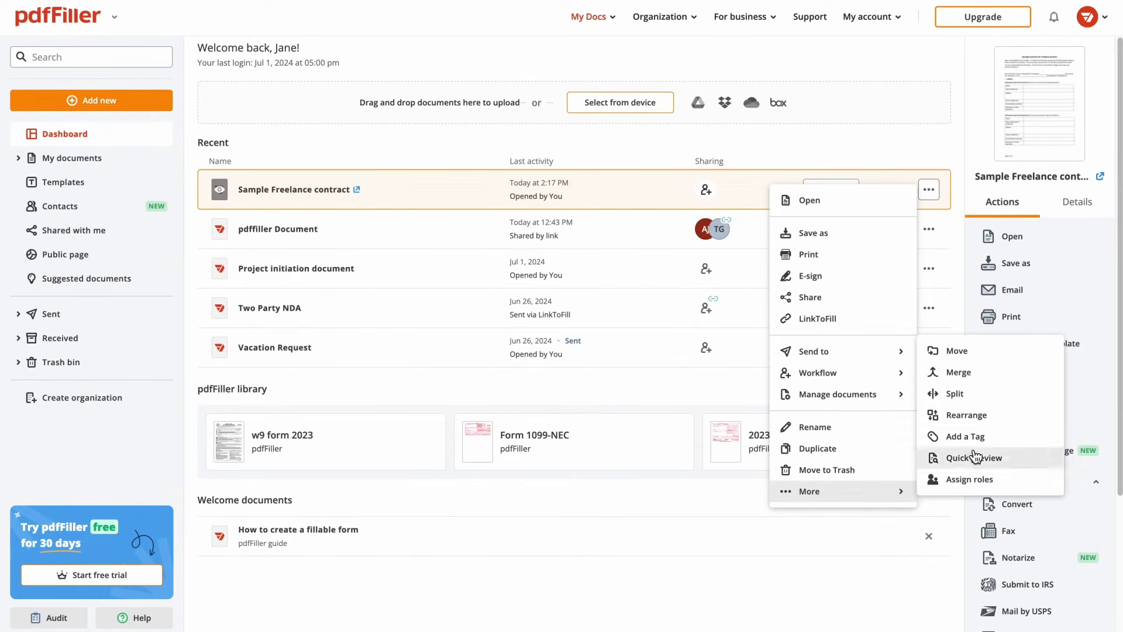
pyautogui.click(971, 415)
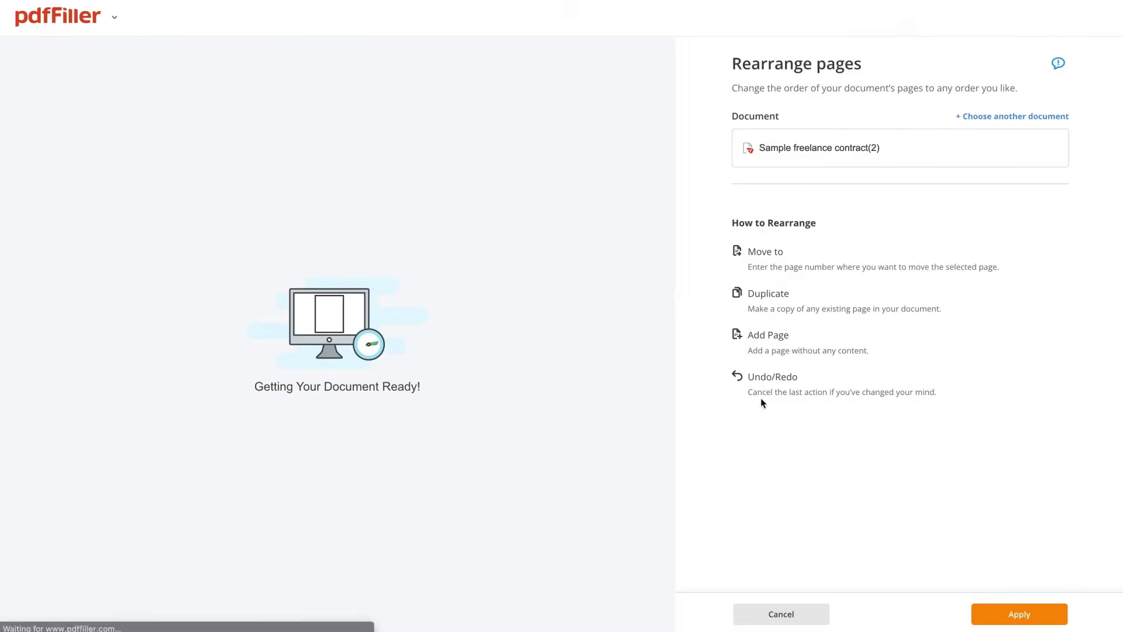
pyautogui.click(202, 187)
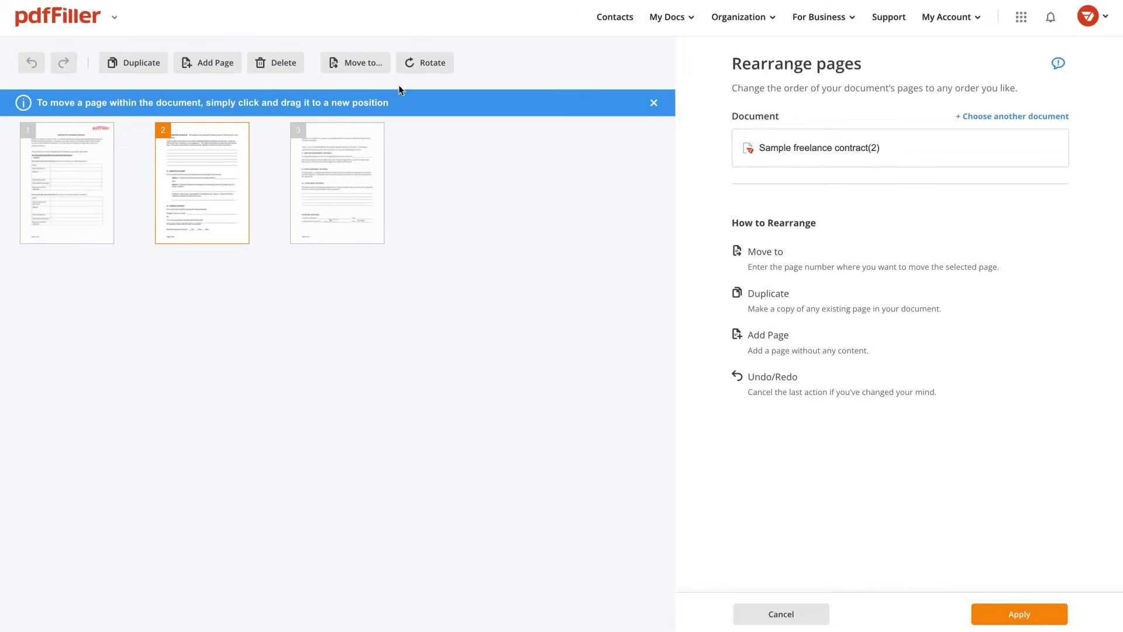
pyautogui.click(420, 64)
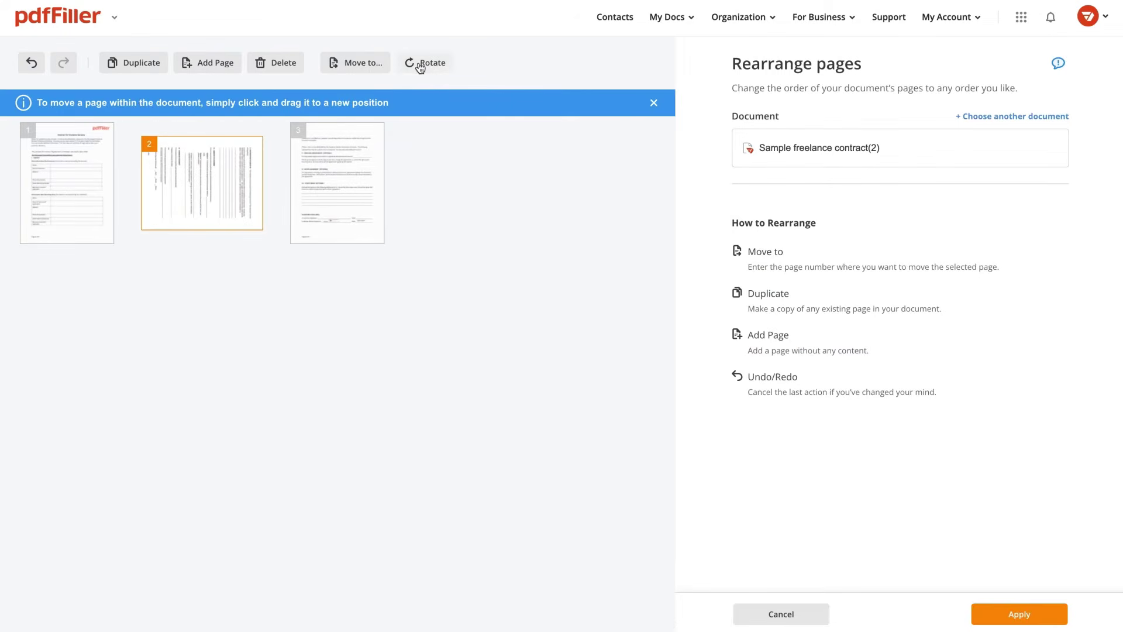
# Step: Insert a blank page after page 2 and move page 3 ahead of it
pyautogui.click(186, 62)
pyautogui.click(429, 176)
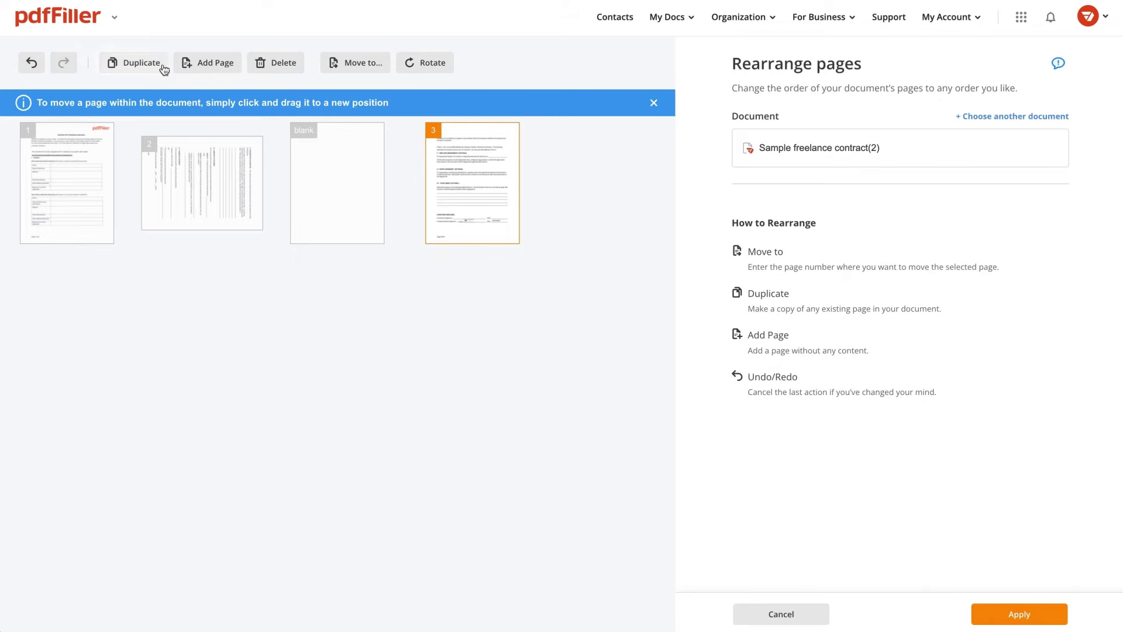
pyautogui.moveTo(443, 158)
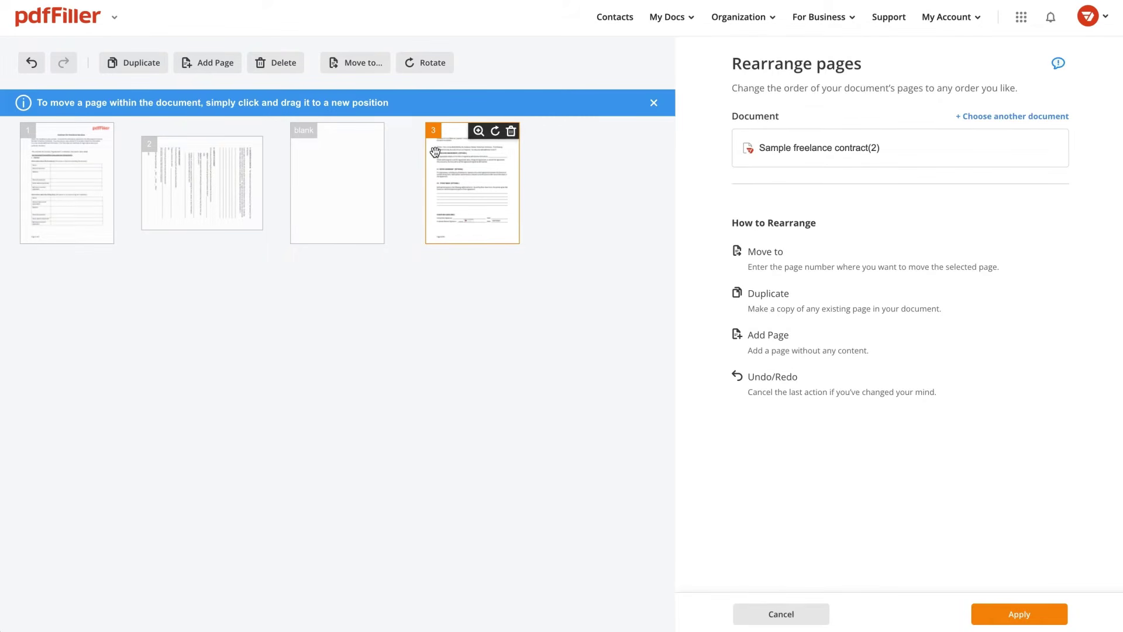
pyautogui.moveTo(435, 152); pyautogui.dragTo(304, 155)
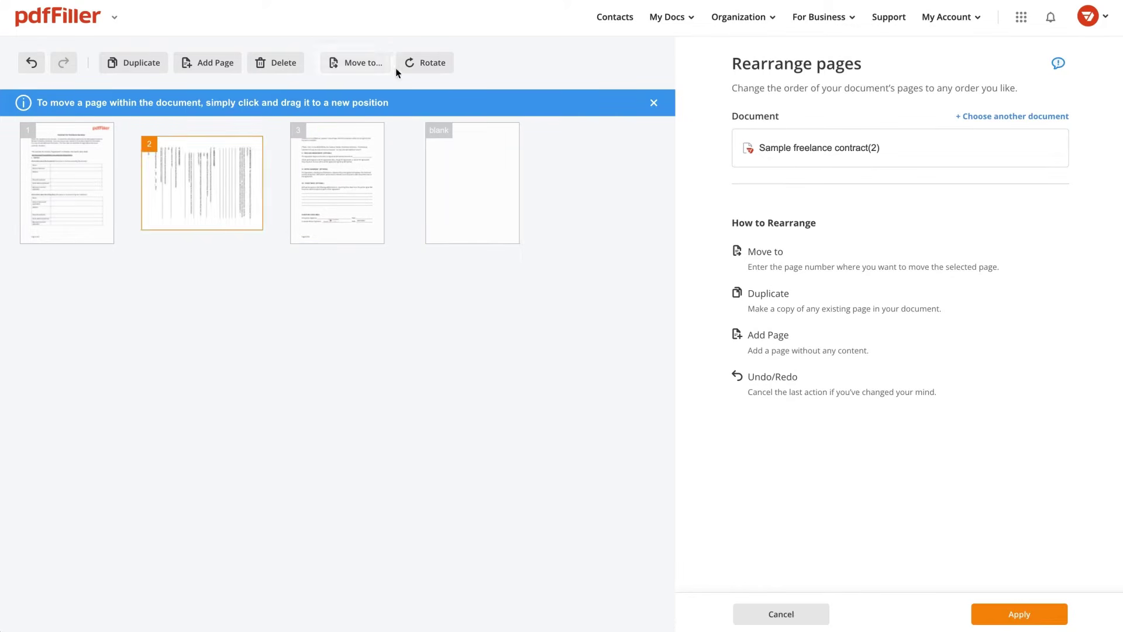
# Step: Rotate page 2 again, and apply the page changes with MY DOCS as the save destination
pyautogui.click(412, 66)
pyautogui.click(983, 622)
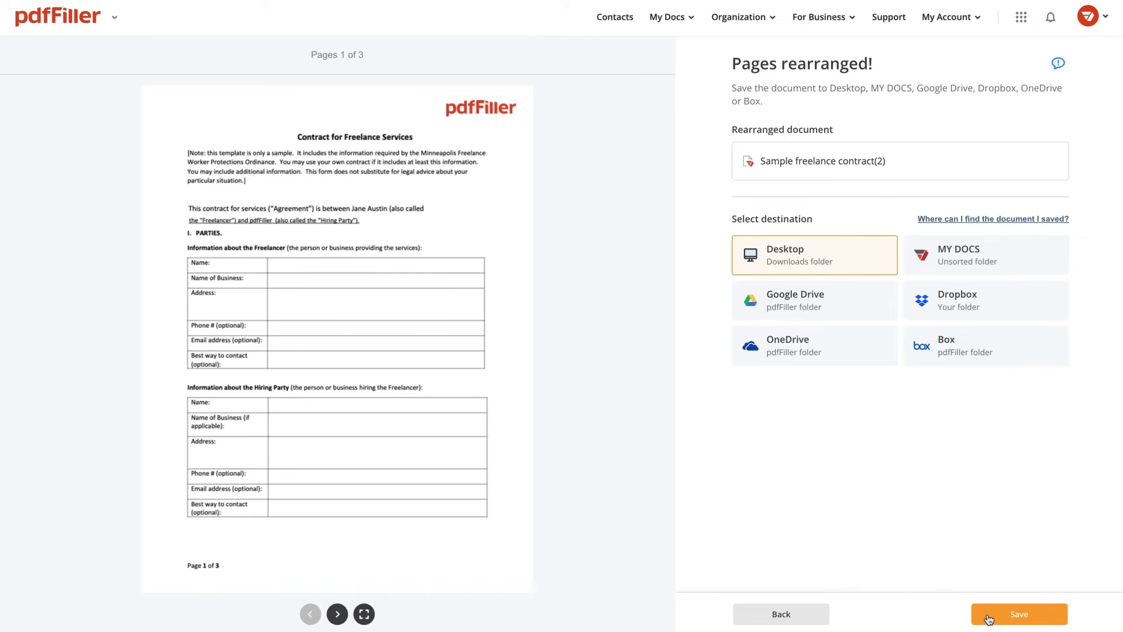
pyautogui.click(937, 263)
# Step: Open the LinkToFill setup for the Sample Freelance contract
pyautogui.click(928, 189)
pyautogui.moveTo(906, 353)
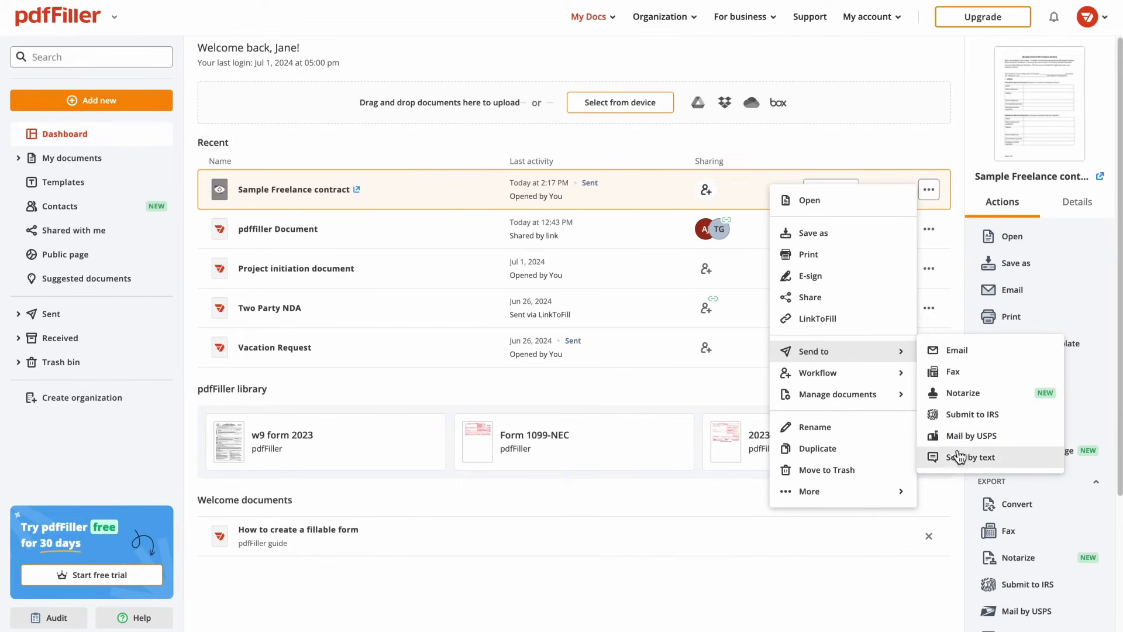
pyautogui.click(848, 321)
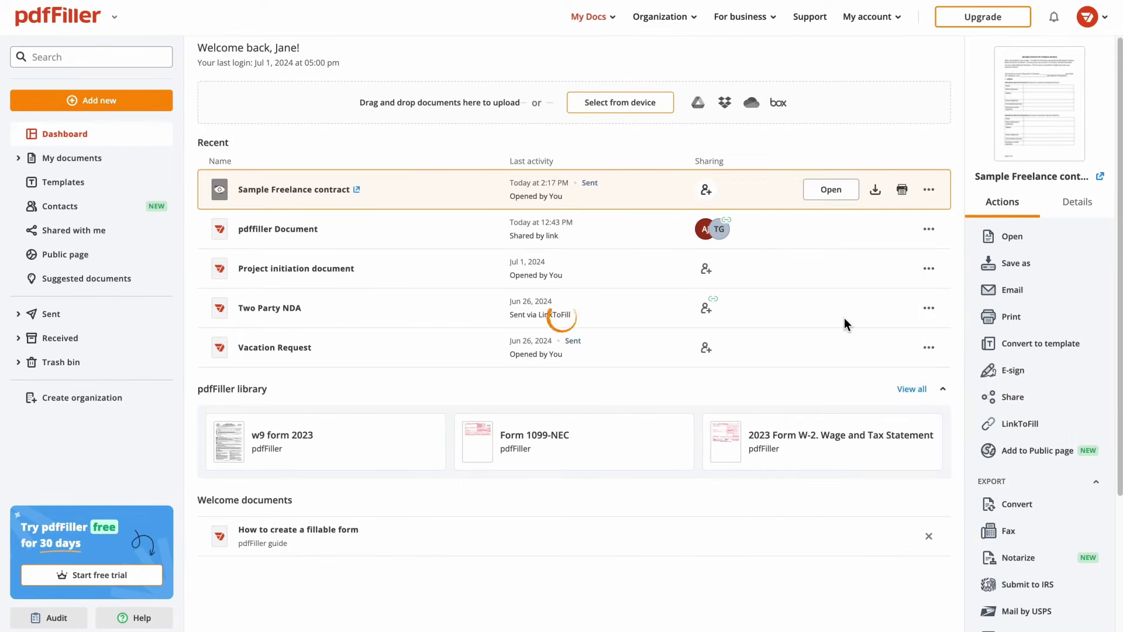
pyautogui.click(696, 344)
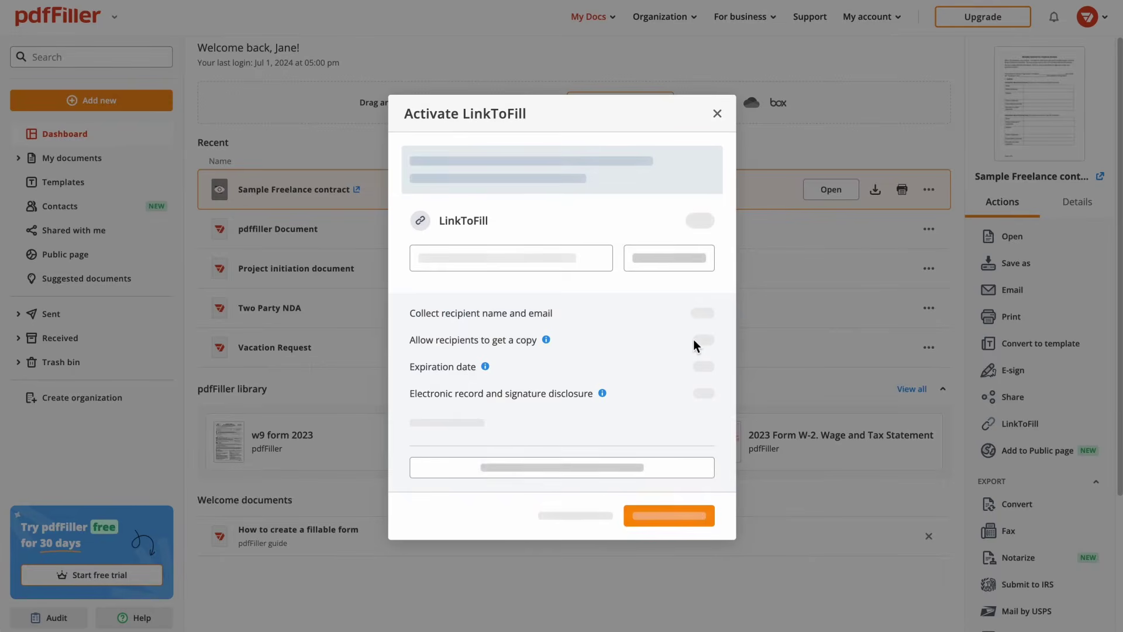
pyautogui.press('Escape')
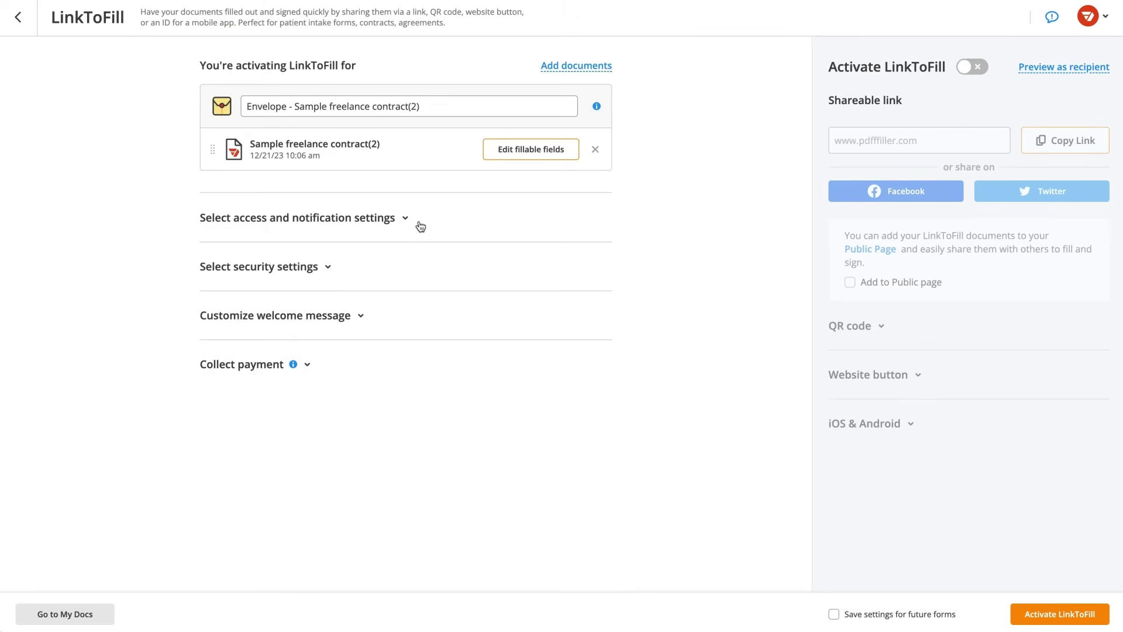
# Step: Review the access and notification settings and the password option, and turn off Document ID in the security settings
pyautogui.click(412, 226)
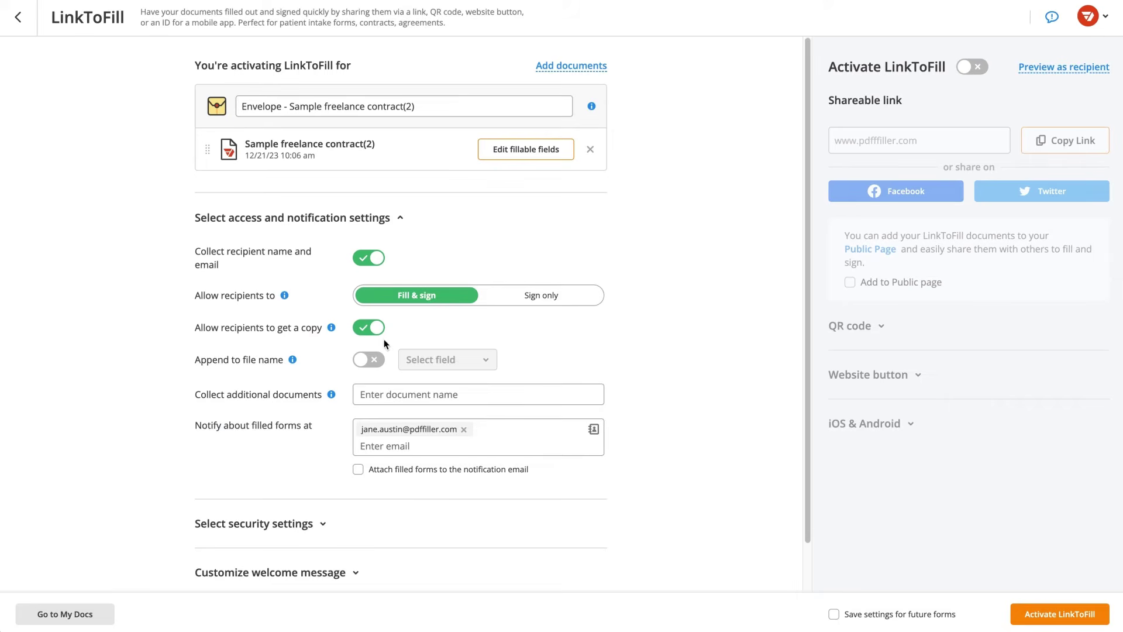
pyautogui.click(351, 535)
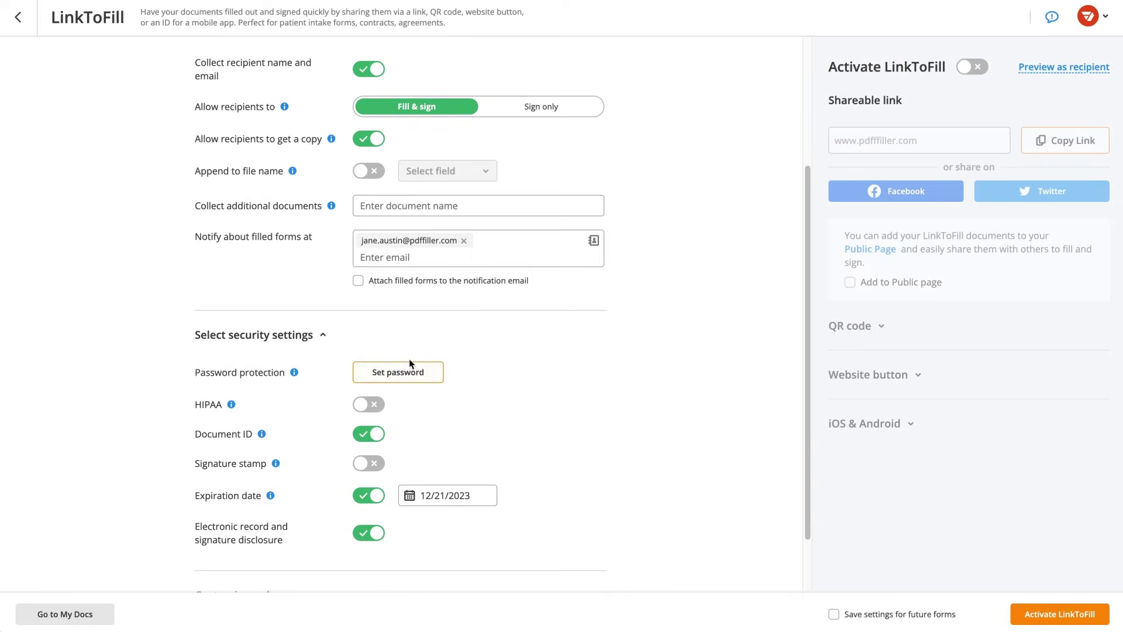
pyautogui.click(407, 373)
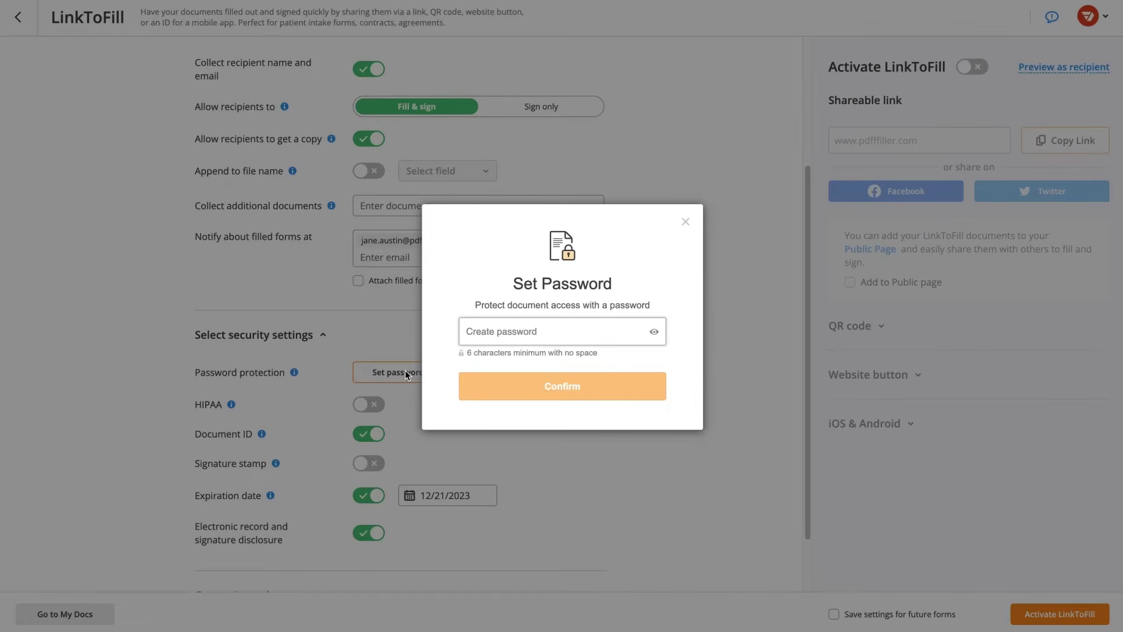
pyautogui.click(407, 374)
pyautogui.click(374, 435)
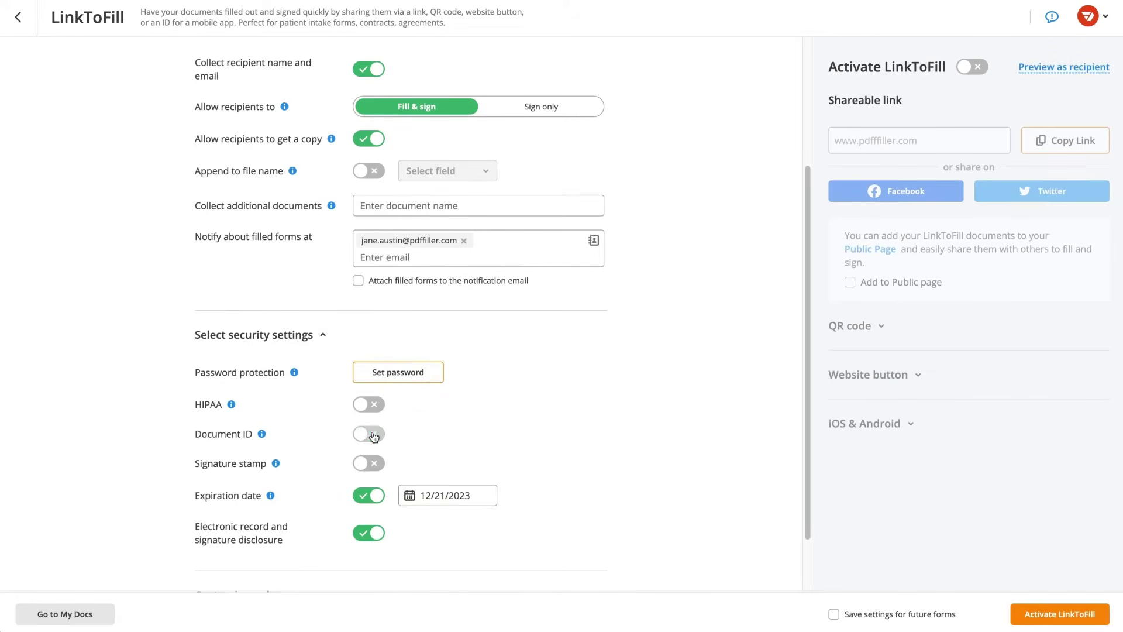
# Step: Show the welcome message settings and select PayPal for collecting payment
pyautogui.scroll(-5, 342, 455)
pyautogui.click(303, 569)
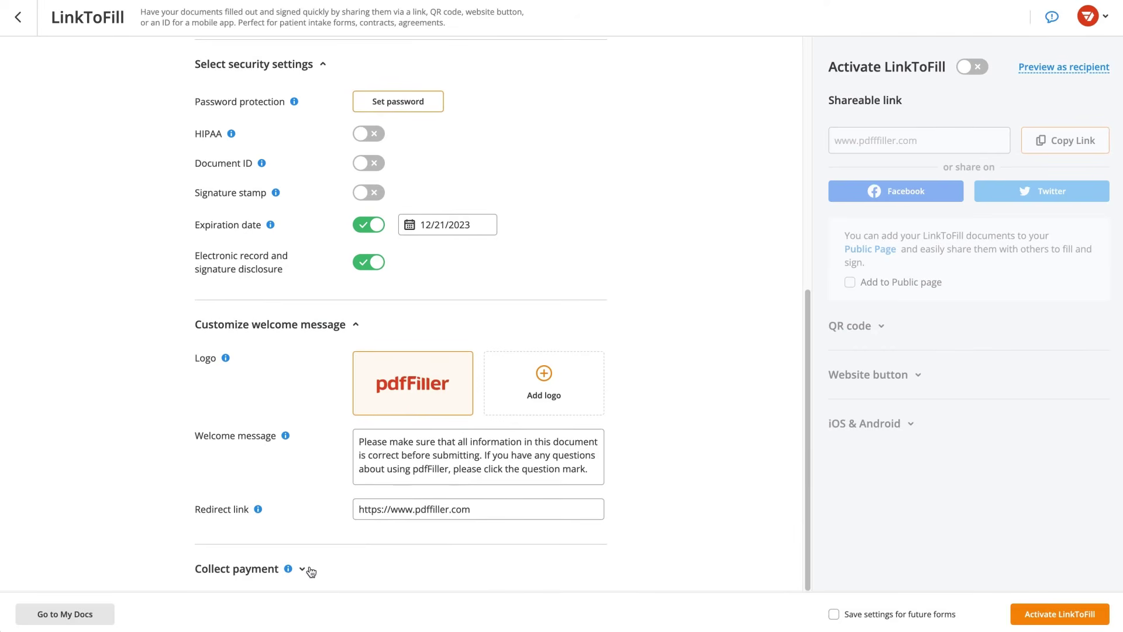
pyautogui.click(214, 449)
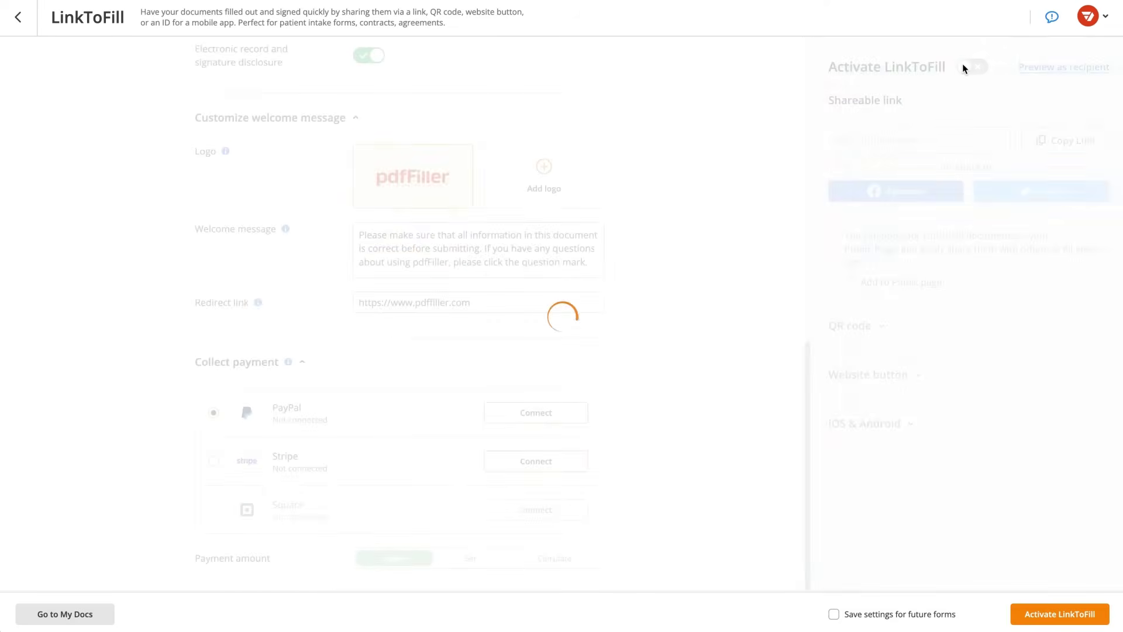
# Step: Activate LinkToFill for the contract and copy its shareable link
pyautogui.click(963, 63)
pyautogui.click(1055, 153)
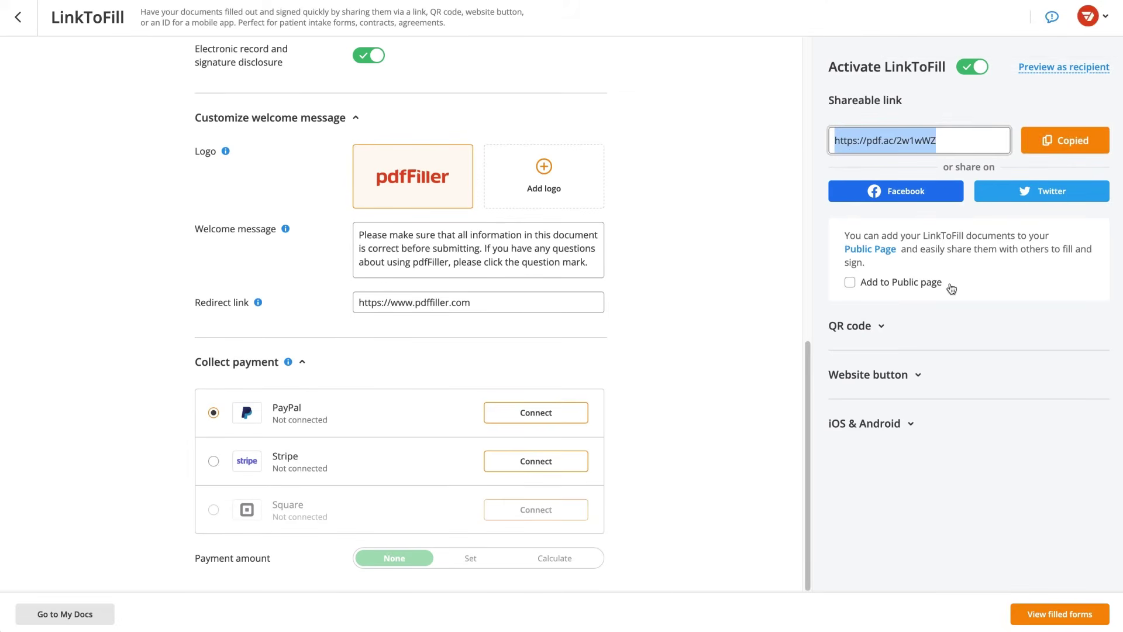
# Step: Look through the QR code, website button and iOS & Android sharing options, and open the filled forms
pyautogui.click(902, 328)
pyautogui.click(917, 484)
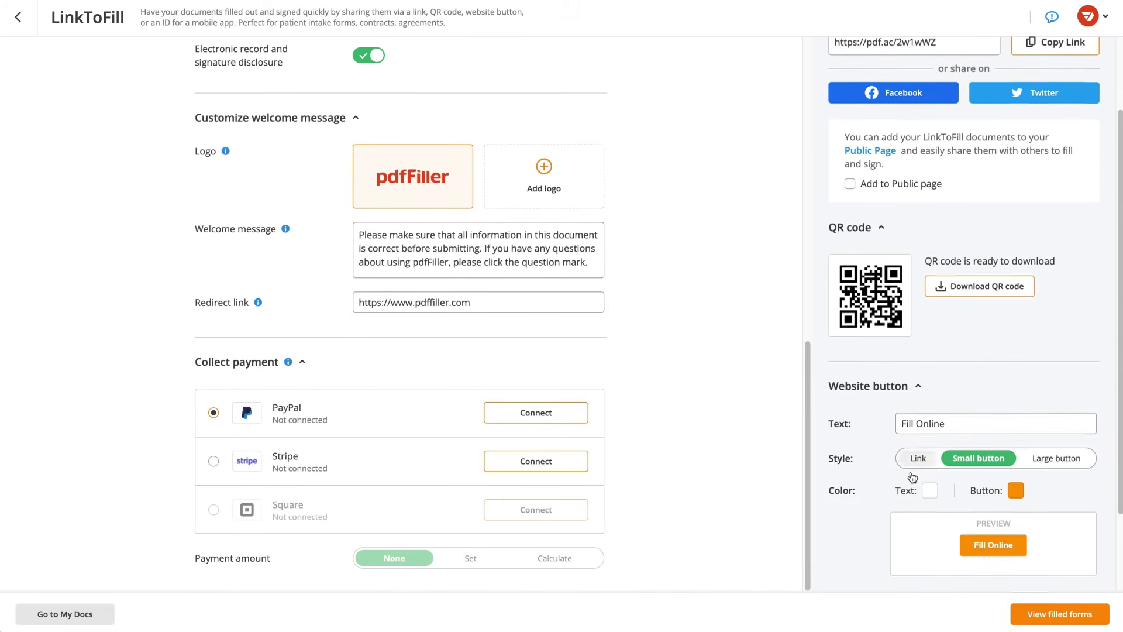
pyautogui.click(905, 579)
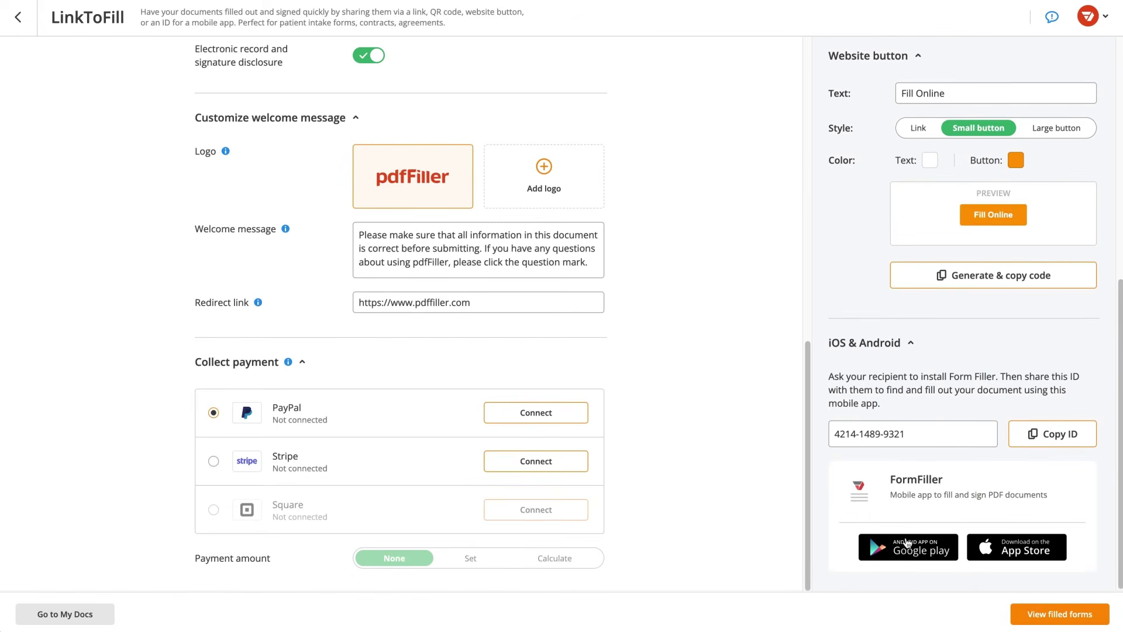
pyautogui.click(1030, 615)
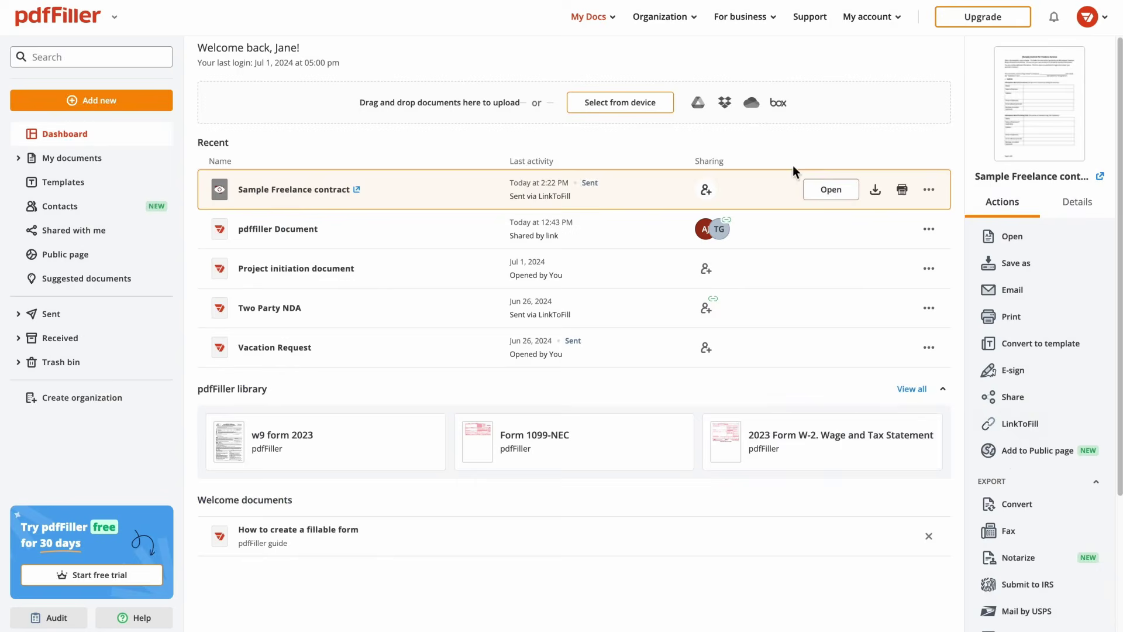
# Step: Convert the Sample Freelance contract, choosing Fillable PDF document as the save format
pyautogui.click(1030, 509)
pyautogui.click(684, 278)
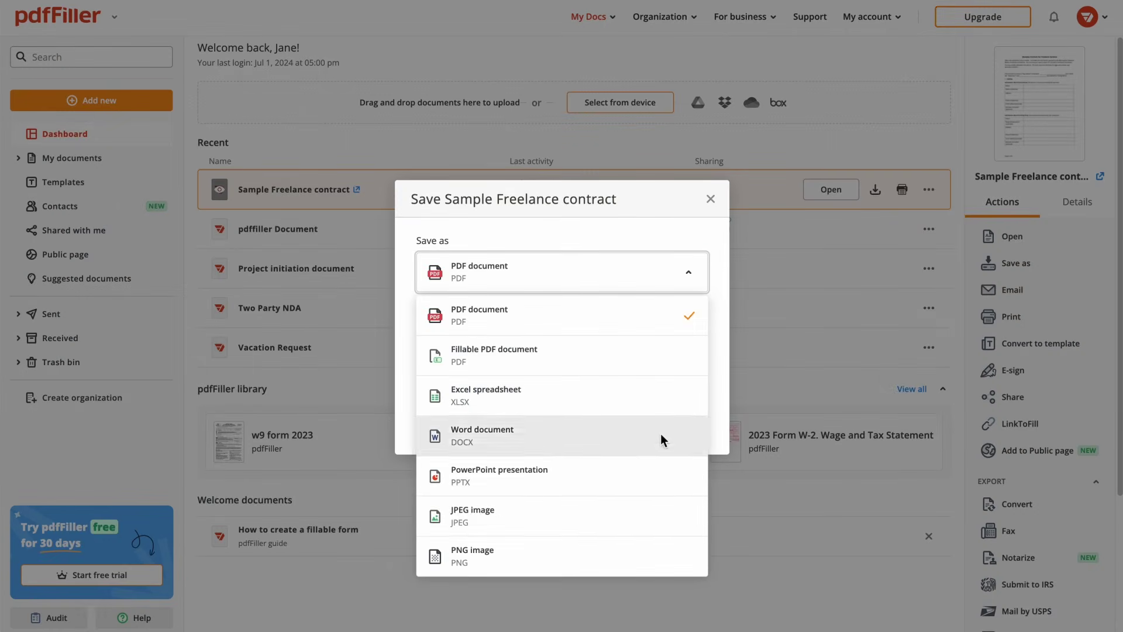
pyautogui.click(632, 363)
pyautogui.click(633, 360)
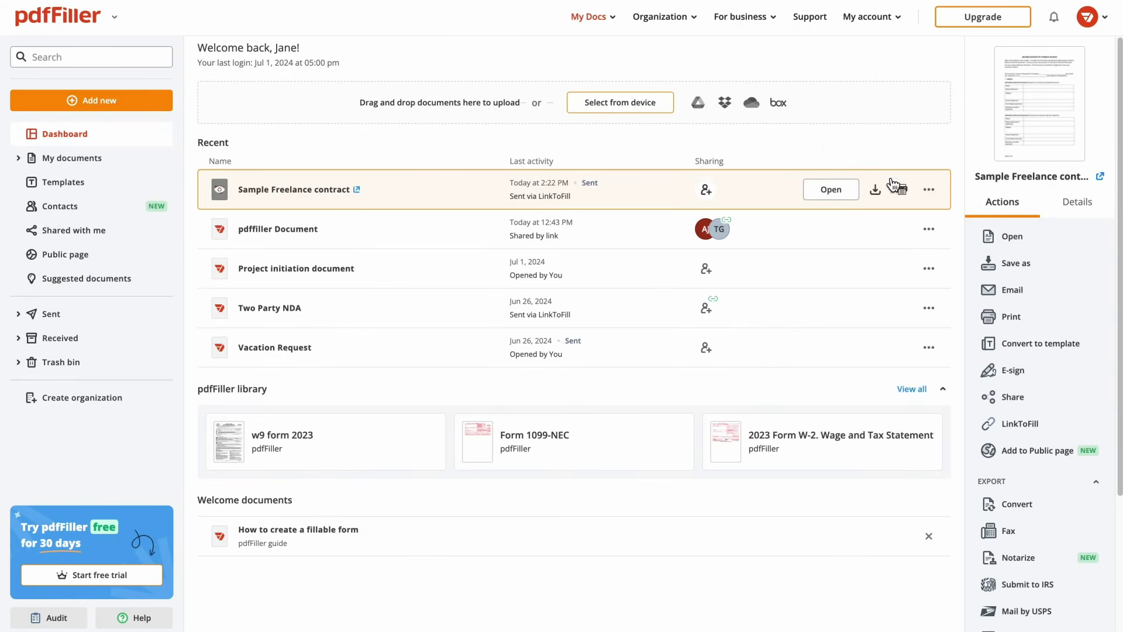
pyautogui.click(929, 189)
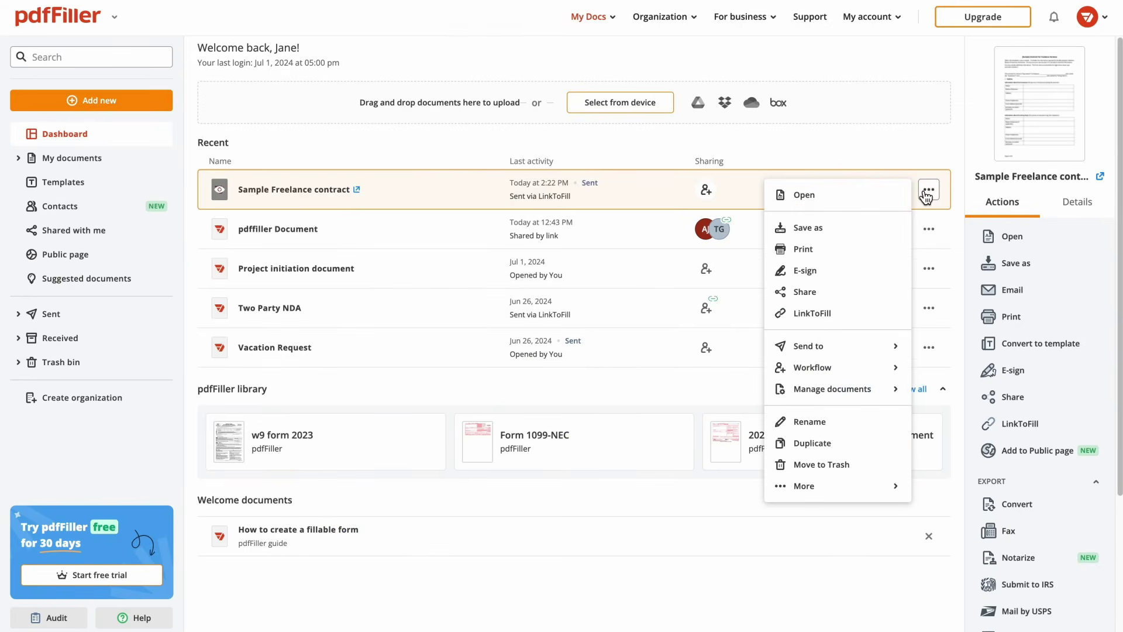
pyautogui.moveTo(896, 398)
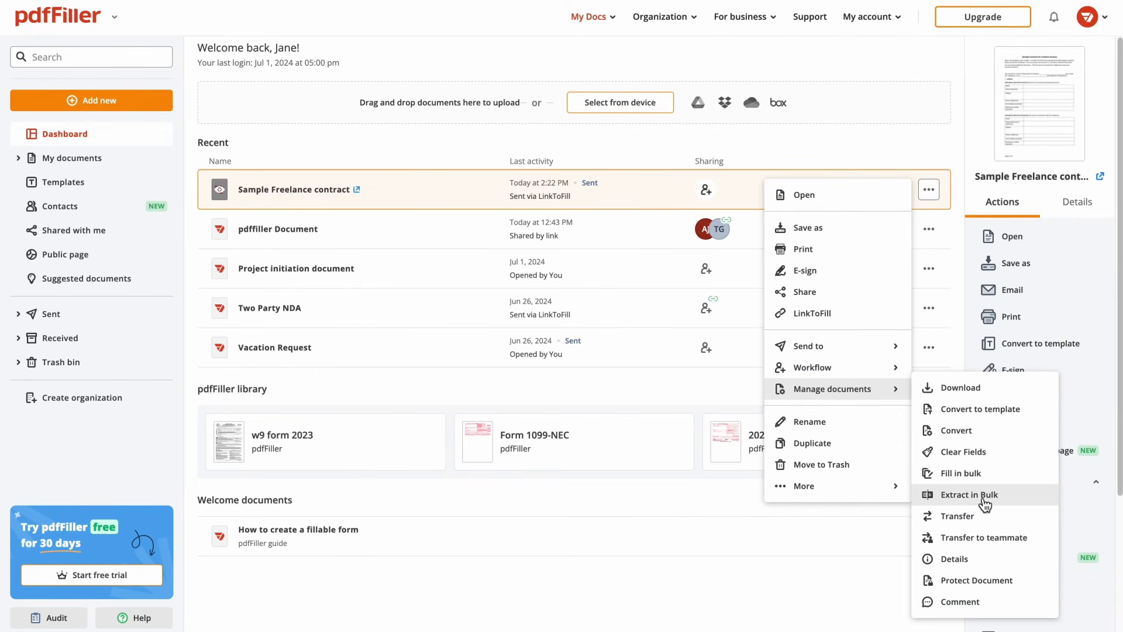
pyautogui.click(880, 140)
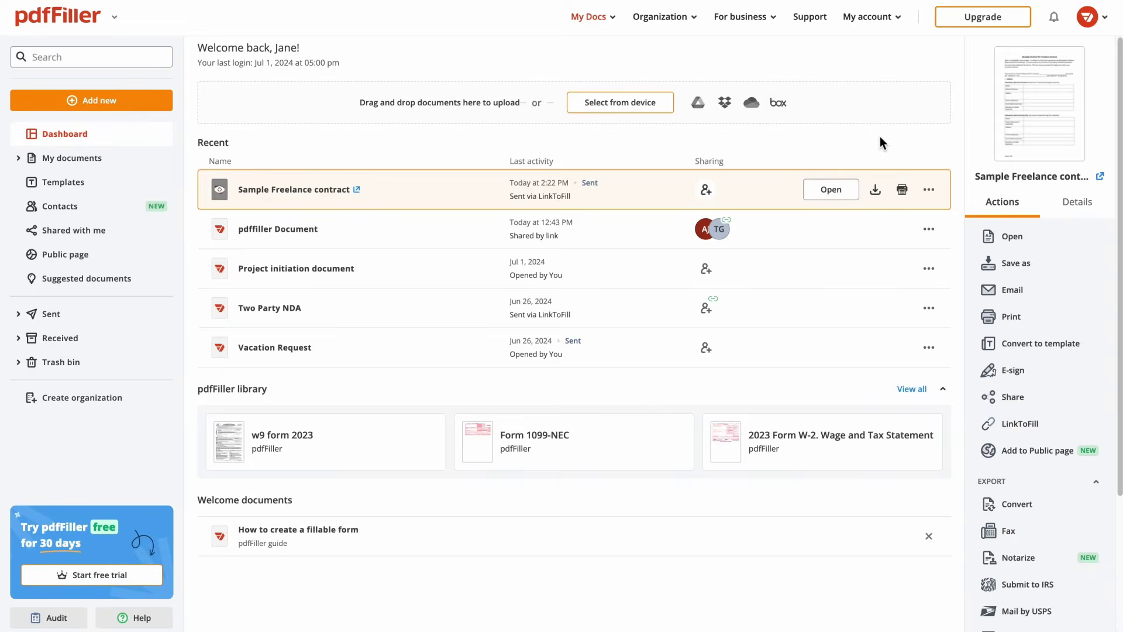
# Step: Start online notarization of the contract, continue past the EU/UK notice, and enter the signer's last name
pyautogui.click(1040, 564)
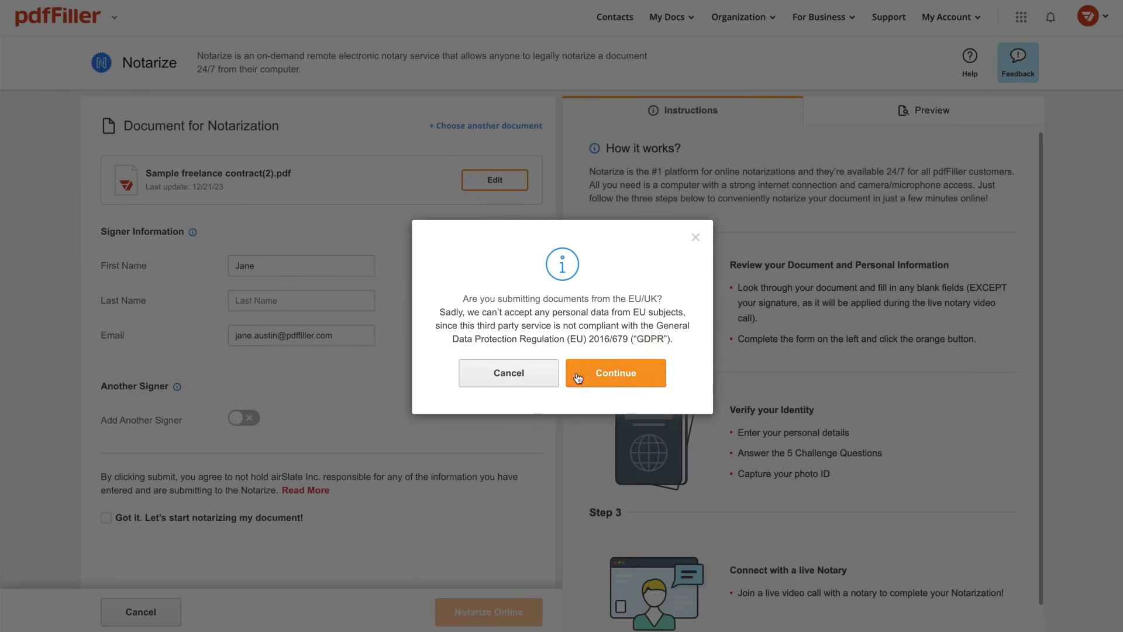
pyautogui.click(578, 378)
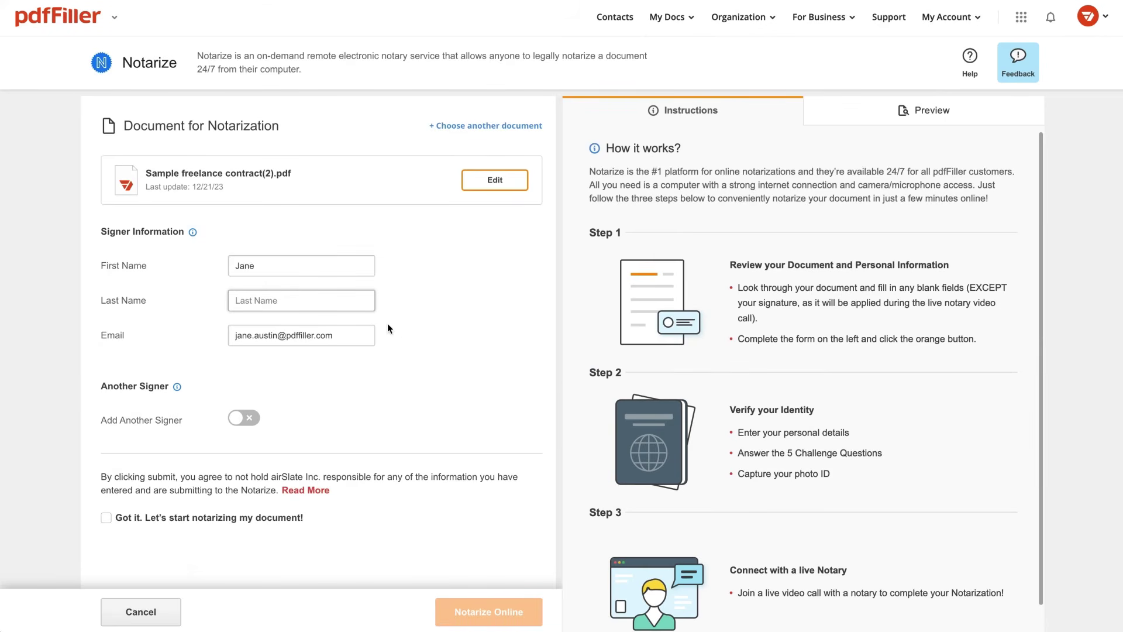
pyautogui.write('Aus')
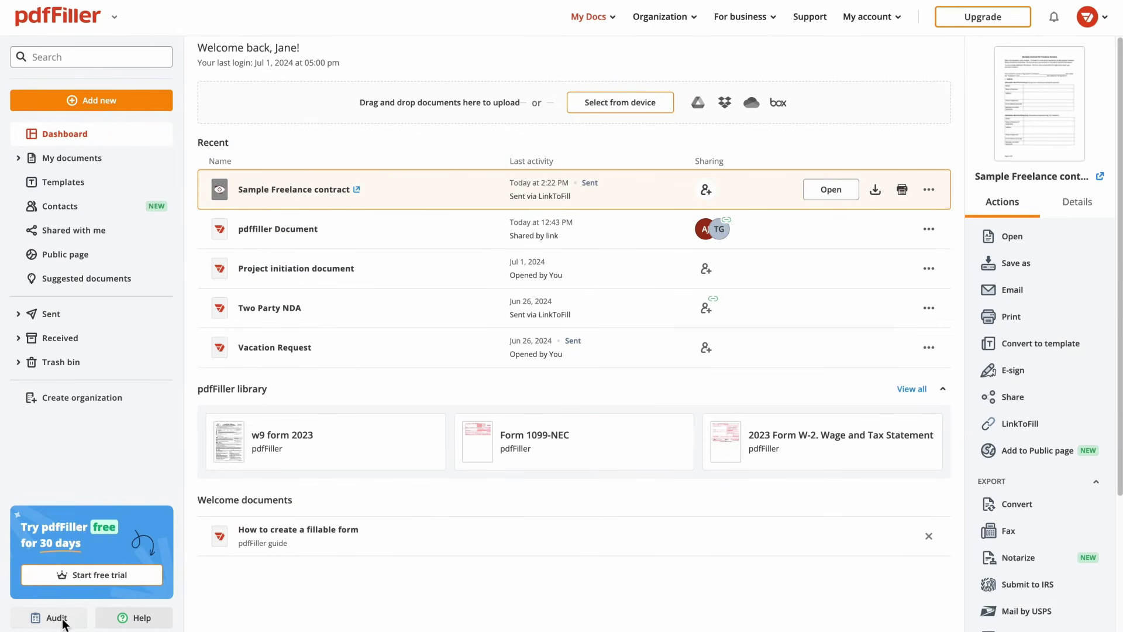
# Step: Open the account's audit trail and read through its downloadable report for 12/15/2023 to 12/21/2023
pyautogui.click(62, 621)
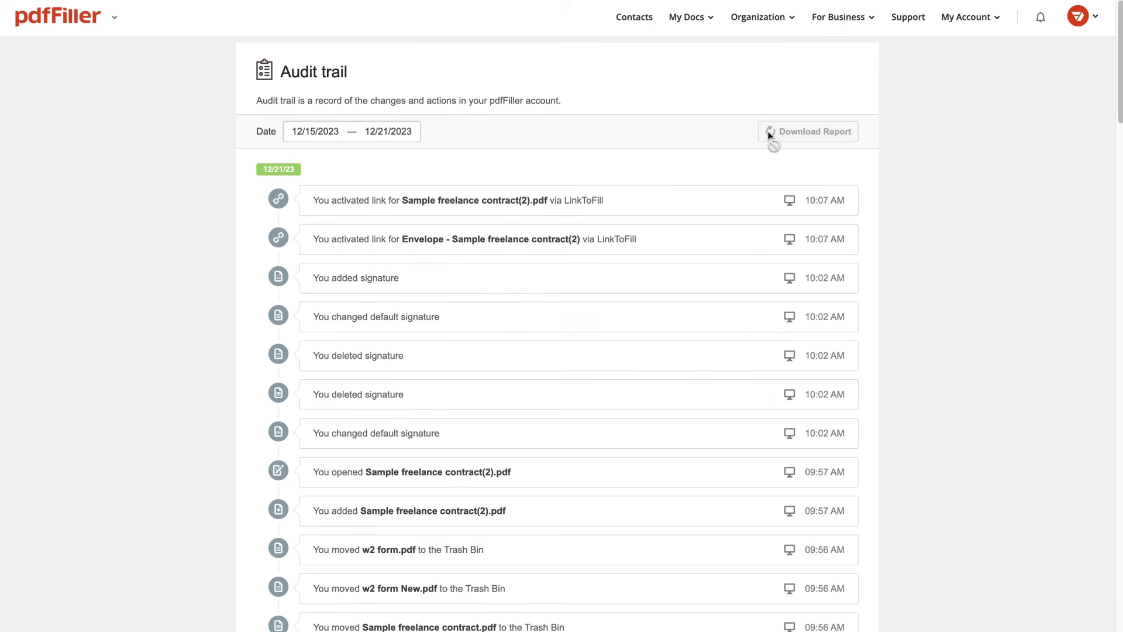
pyautogui.scroll(-3, 746, 137)
pyautogui.scroll(-7, 747, 137)
pyautogui.scroll(-5, 747, 137)
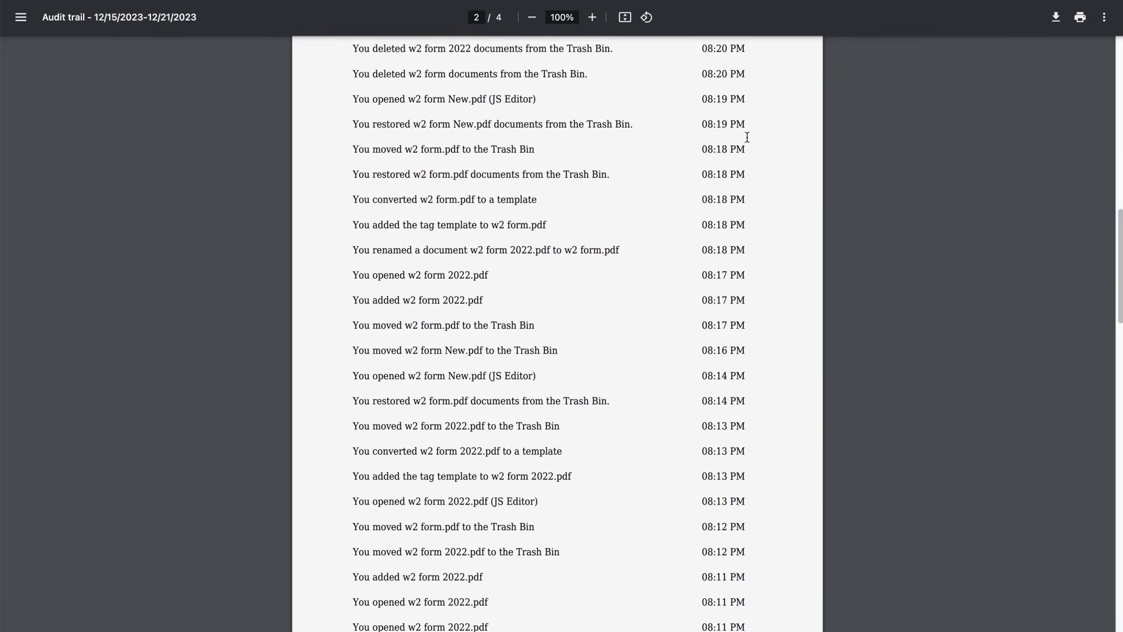